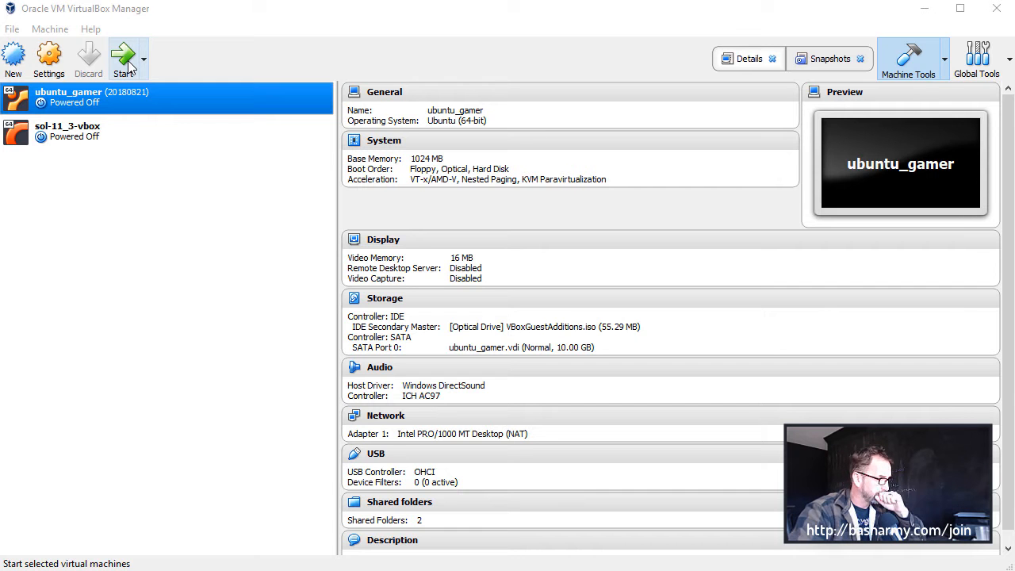
Start creating a new virtual machine named arcdev2 with Linux as its type
click(14, 63)
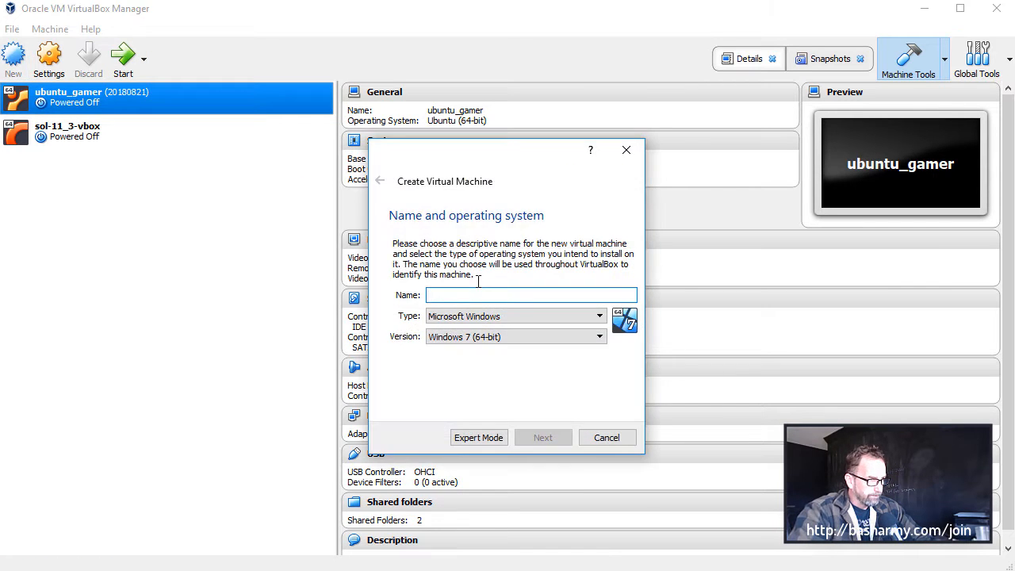
text(dev)
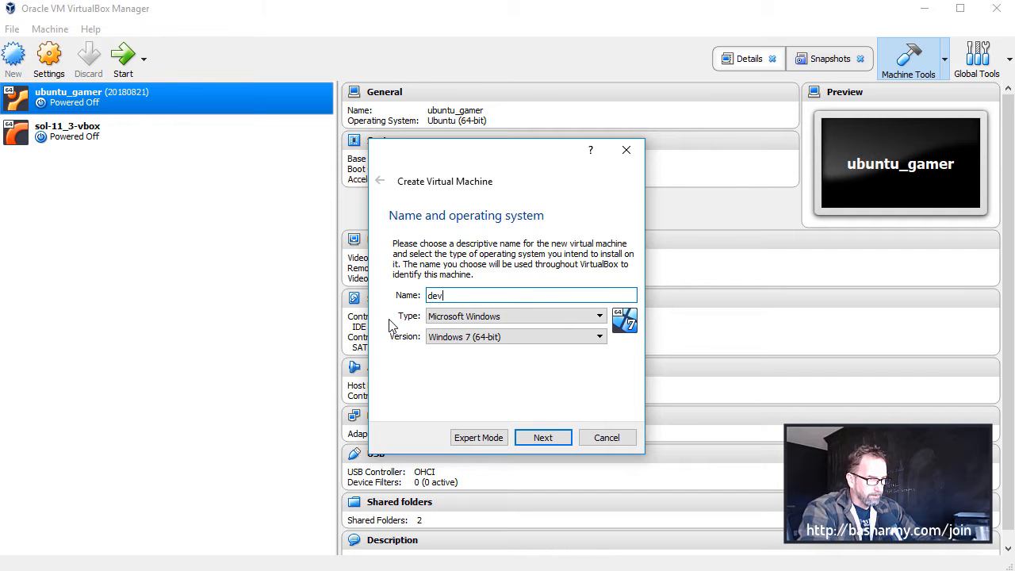
text(cd)
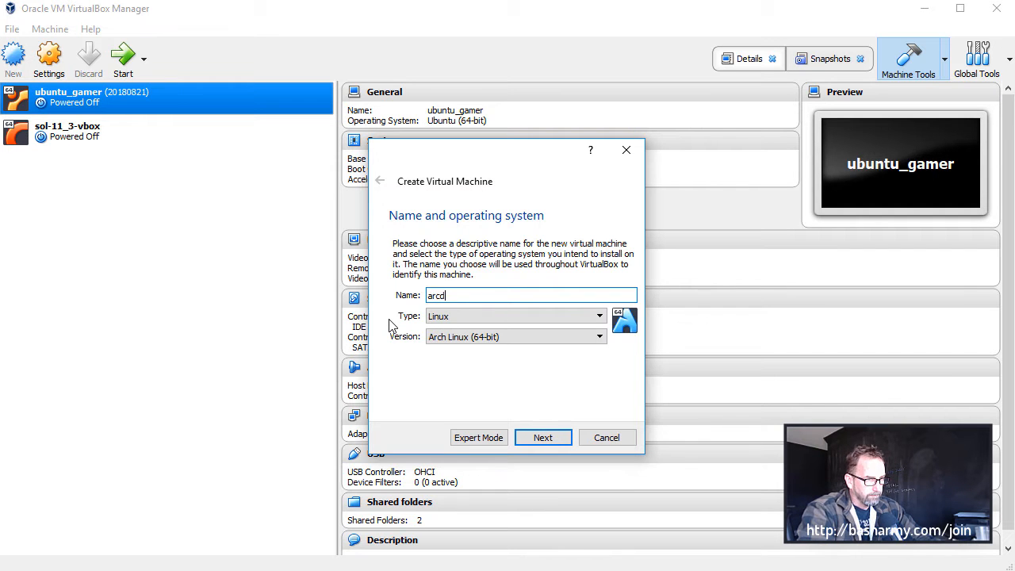
text(ev2)
click(450, 317)
click(452, 318)
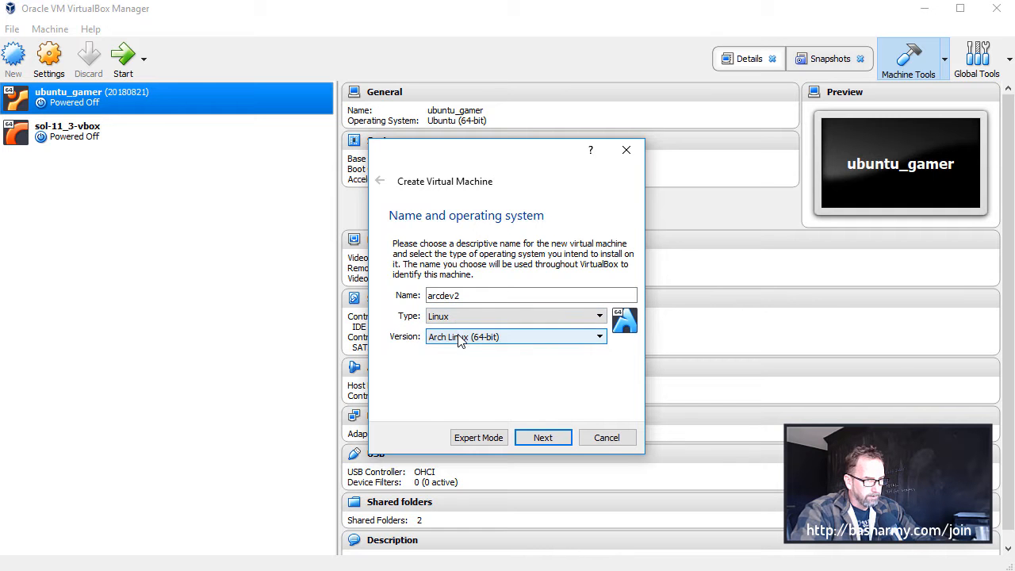
Set the new machine's operating system version to Ubuntu (64-bit) and continue to the memory size
click(460, 337)
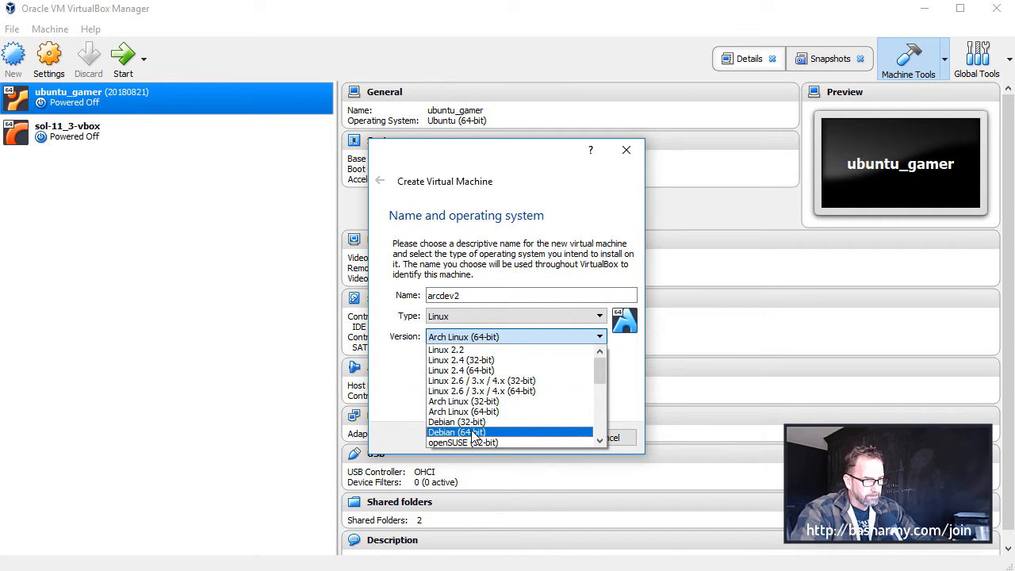
scroll(474, 428, down, 2)
scroll(472, 434, down, 3)
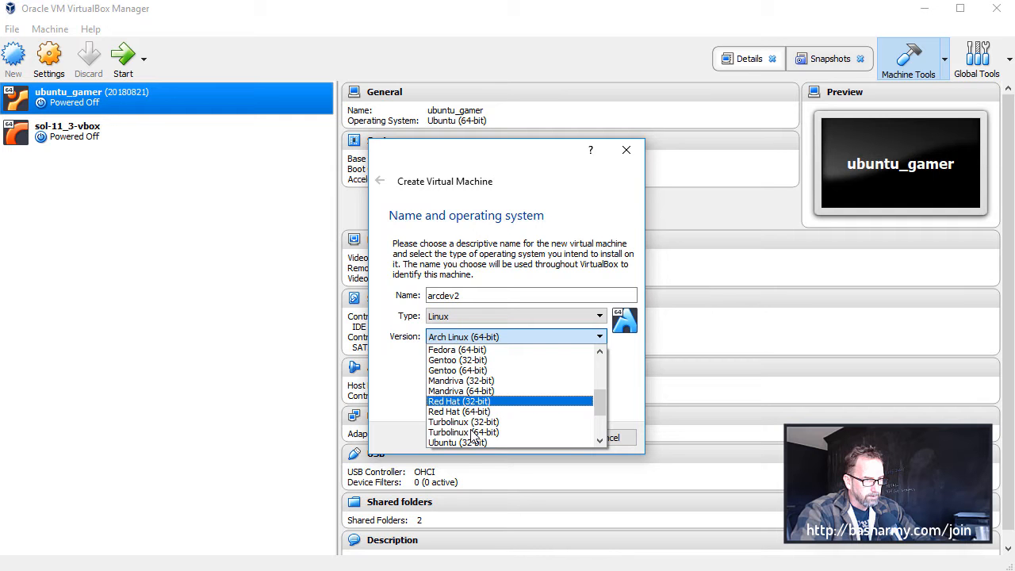
click(464, 429)
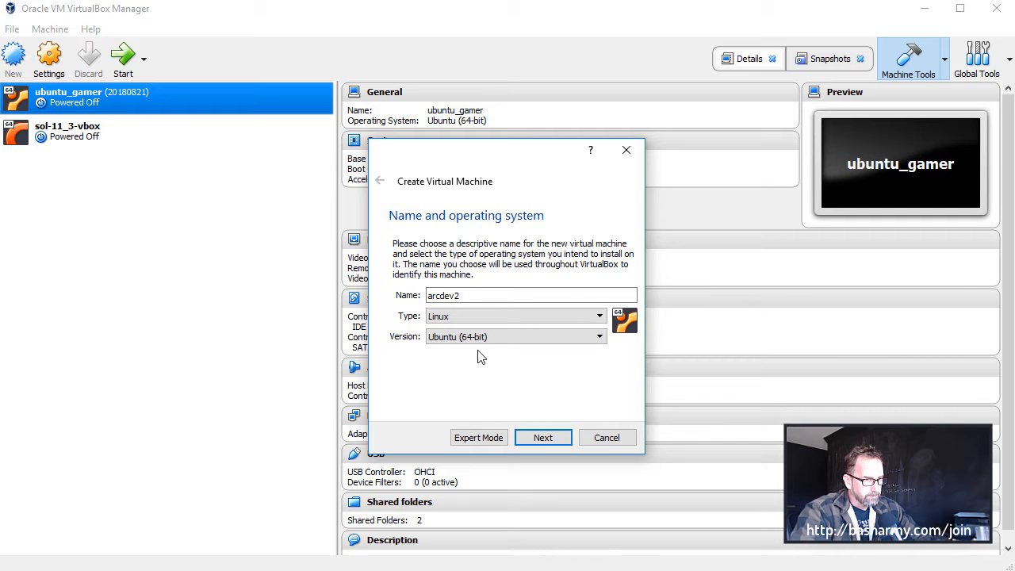
click(544, 439)
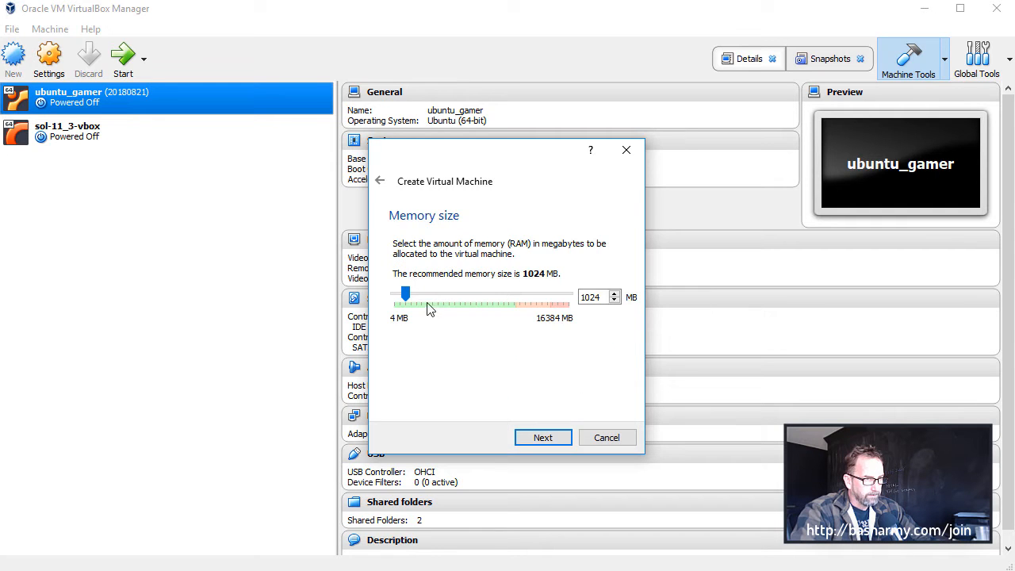
Allocate 3351 MB of memory and create a 10.00 GB VDI virtual hard disk named arcdev2
drag(408, 296, 430, 293)
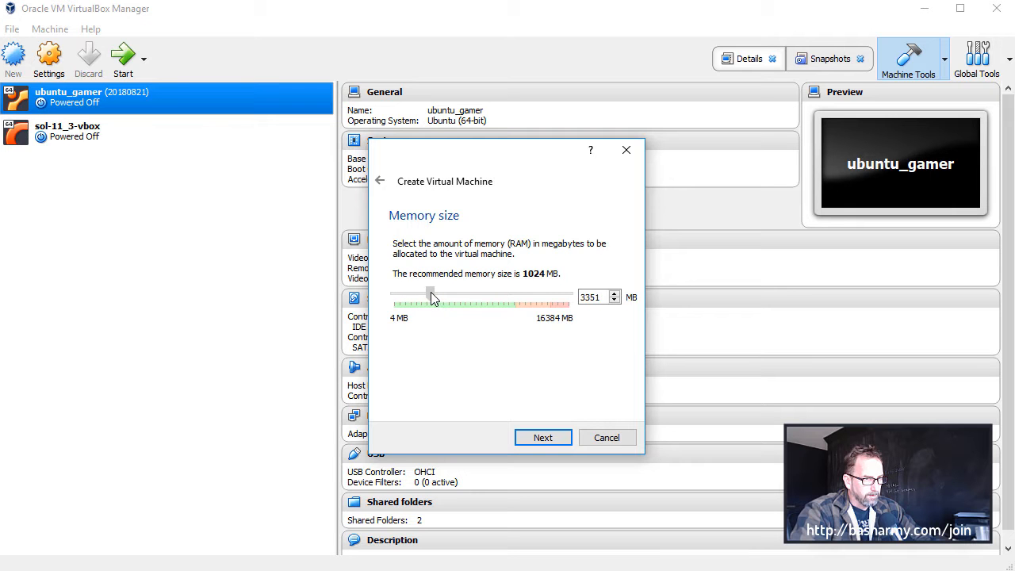
click(541, 438)
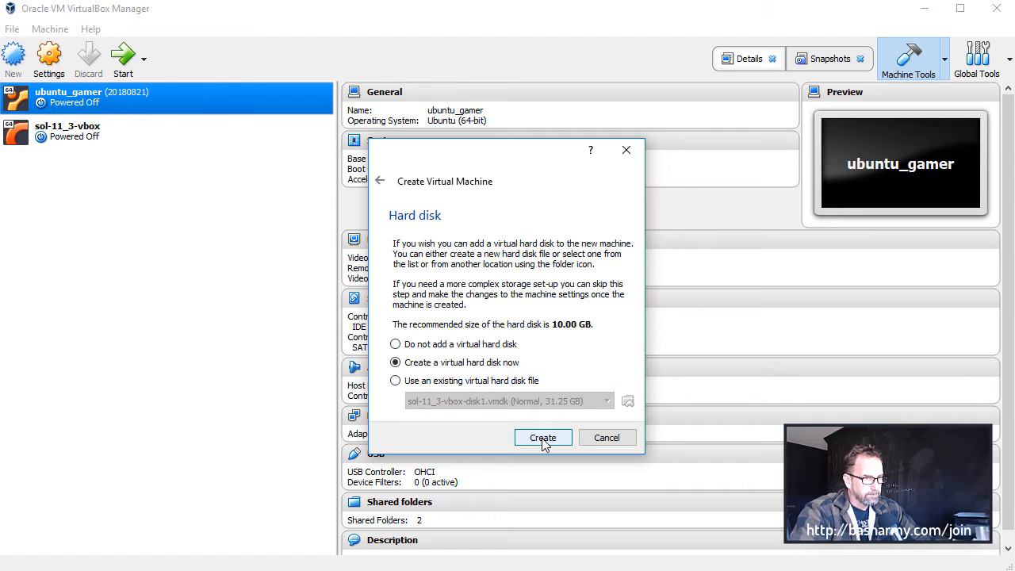
click(543, 438)
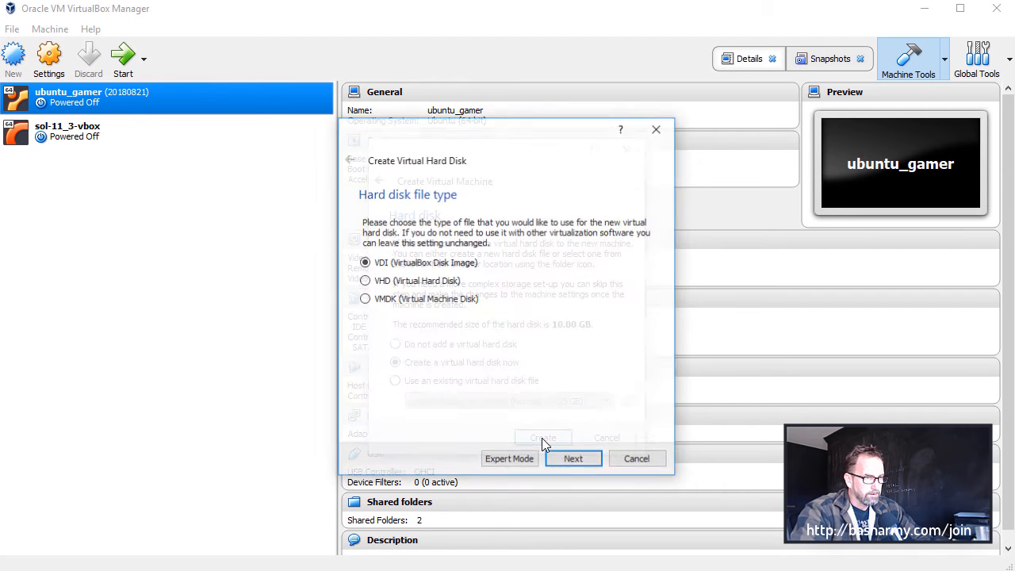
click(587, 455)
click(580, 461)
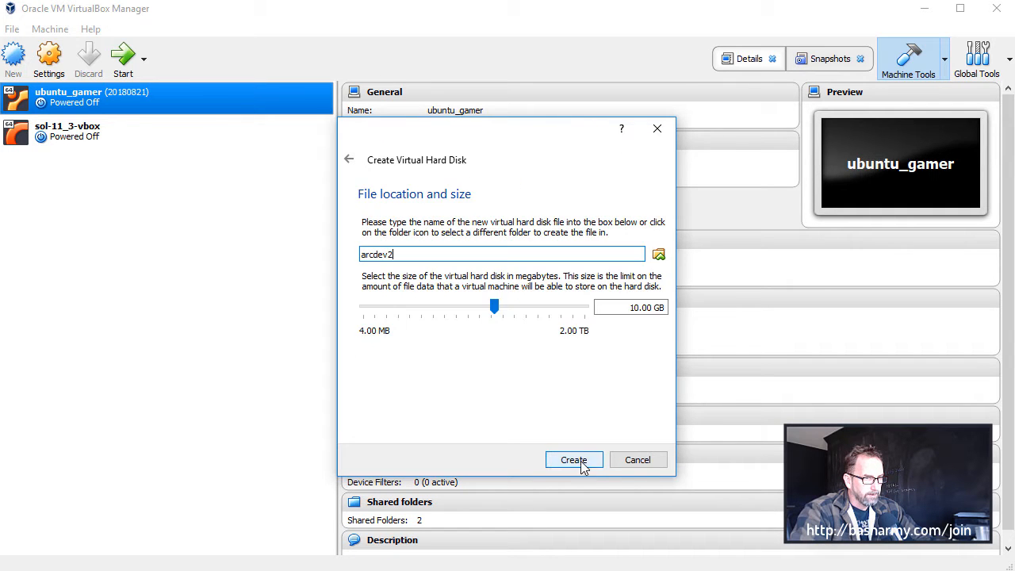
click(572, 460)
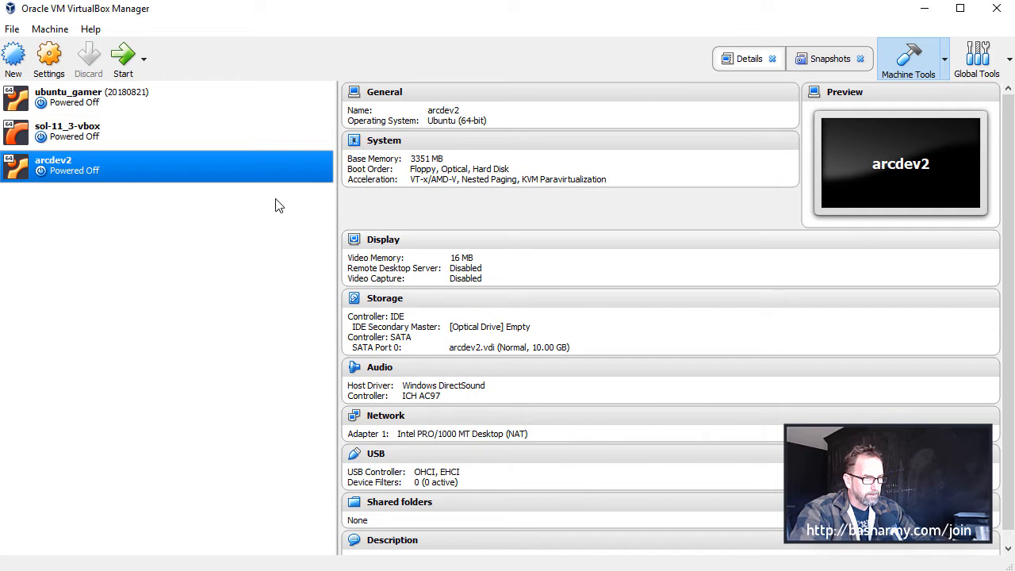
Attach the ubuntu-18.04.1-desktop-amd64 disc image as an optical drive on arcdev2's IDE controller and save the settings
right_click(96, 171)
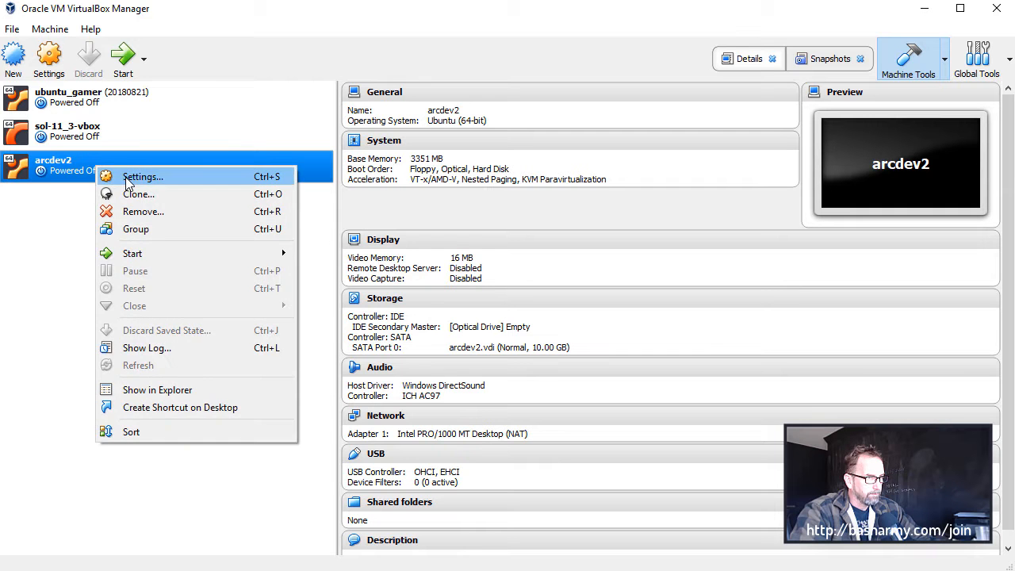
click(129, 177)
click(316, 216)
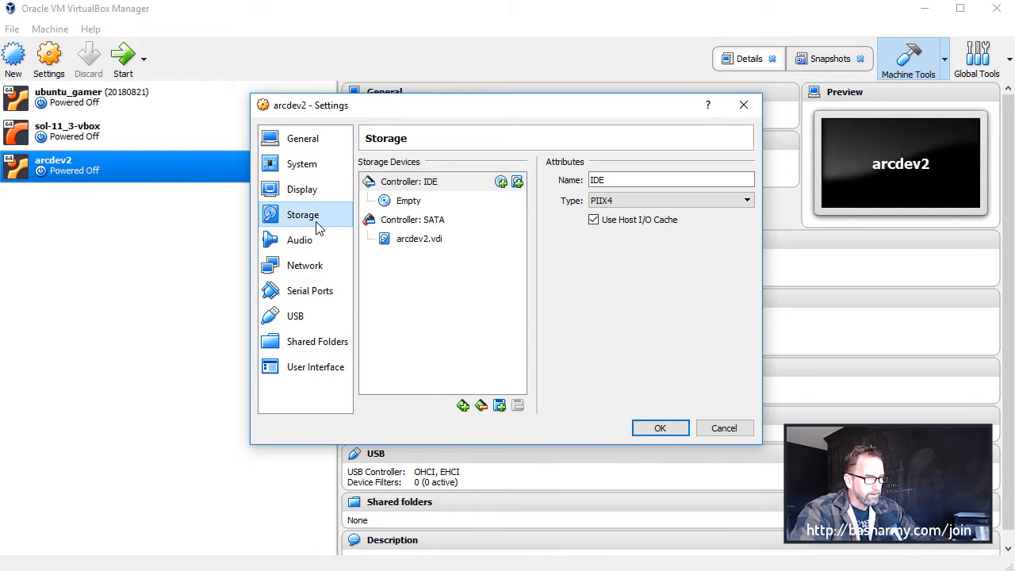
click(500, 182)
click(507, 331)
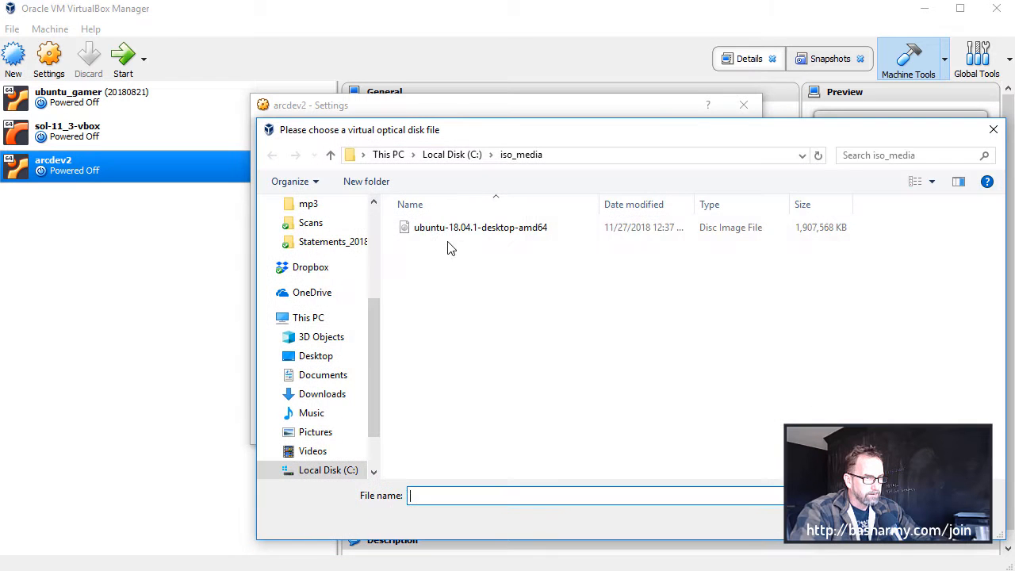
click(485, 230)
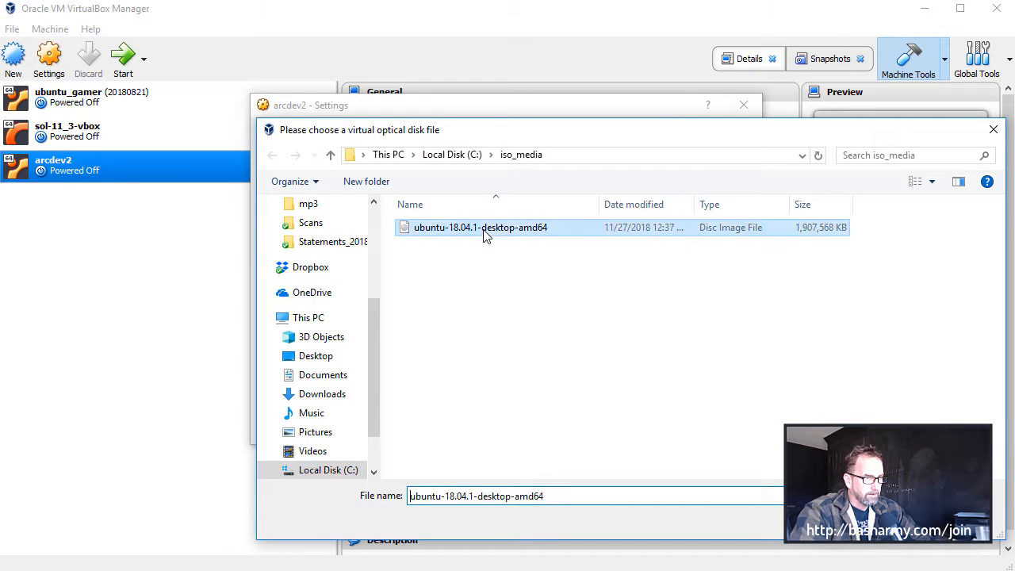
double_click(483, 228)
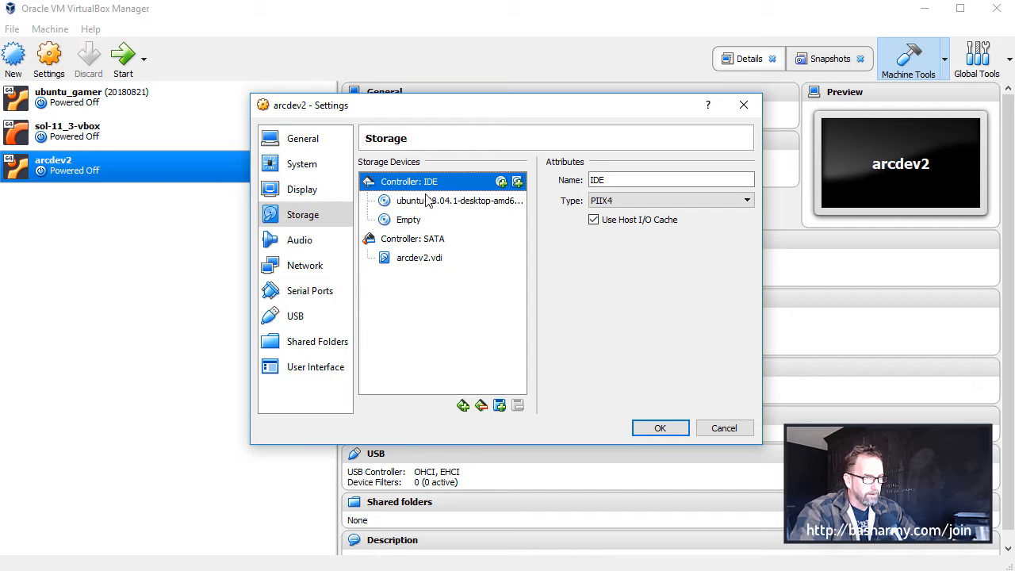
click(657, 428)
Start the arcdev2 virtual machine and begin installing Ubuntu from the disc image
click(121, 55)
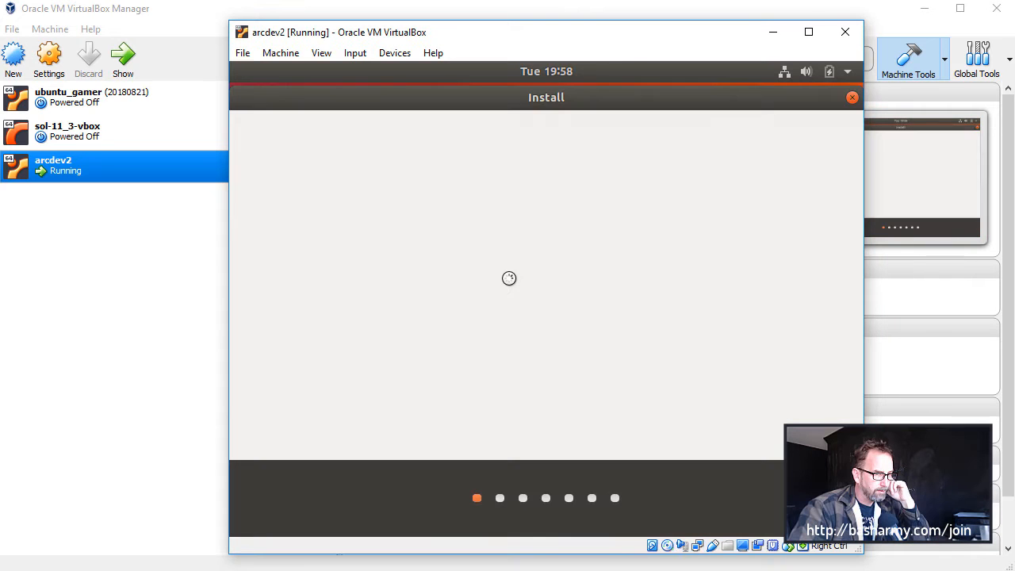
click(733, 358)
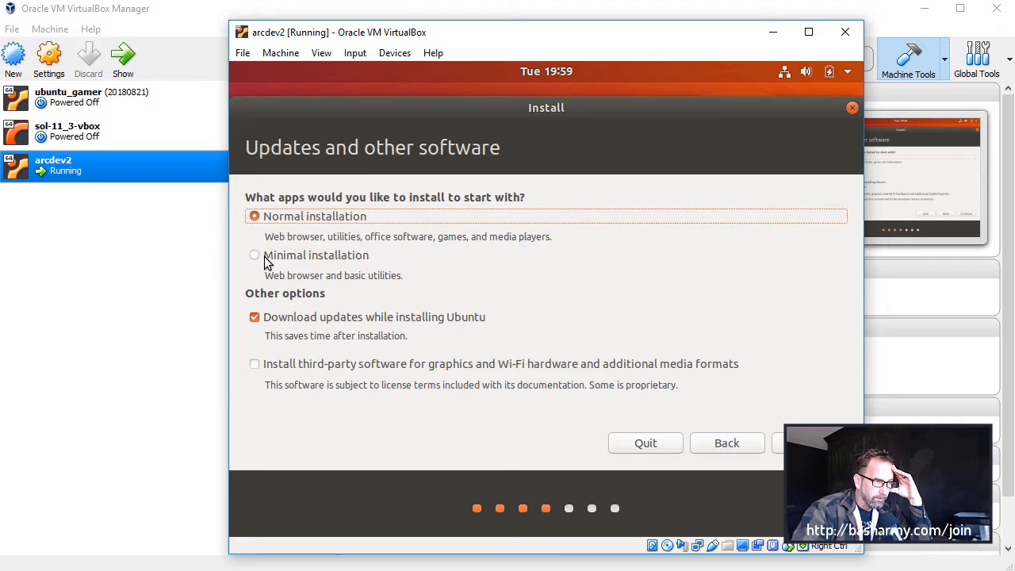
Choose the minimal installation without downloading updates while installing Ubuntu
click(264, 256)
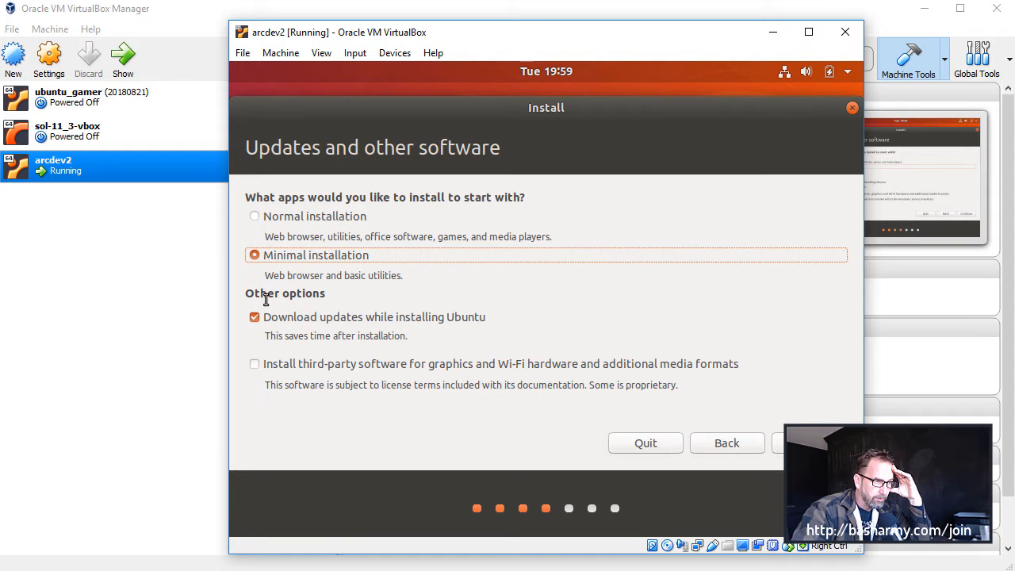
click(255, 318)
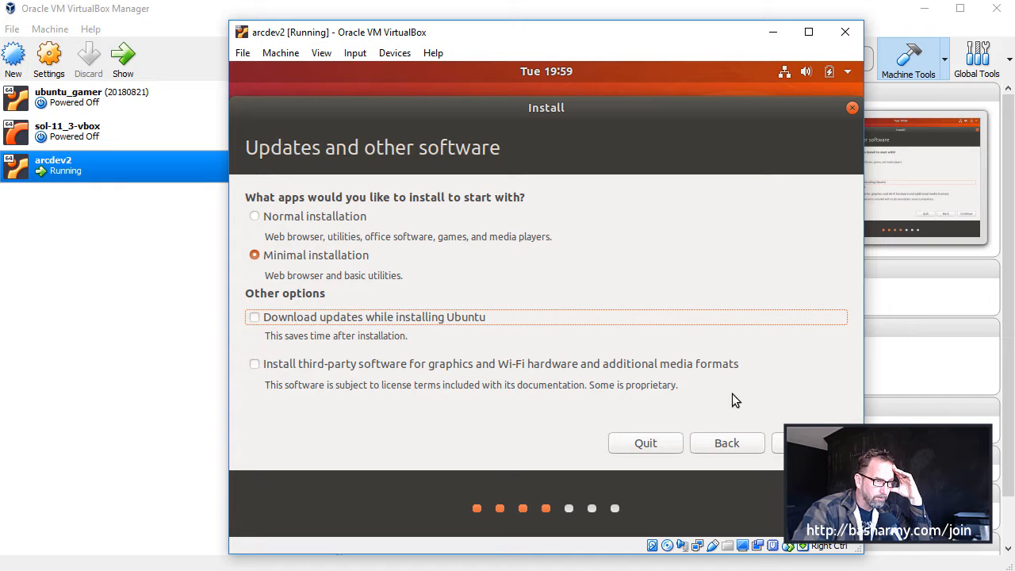
click(808, 443)
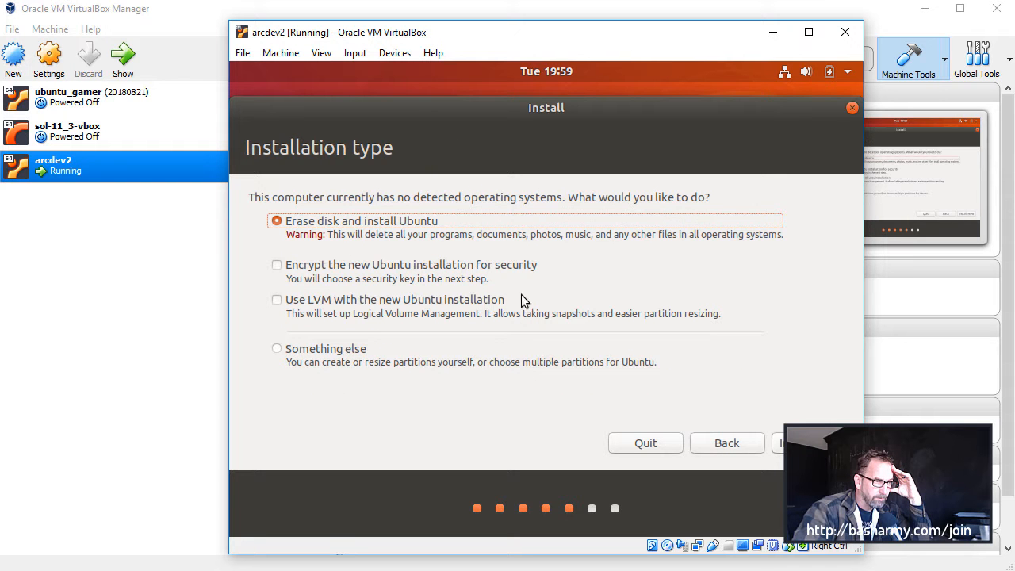
Install with the erase-disk option, accept writing the changes to disk, and accept Chicago as the location
click(809, 443)
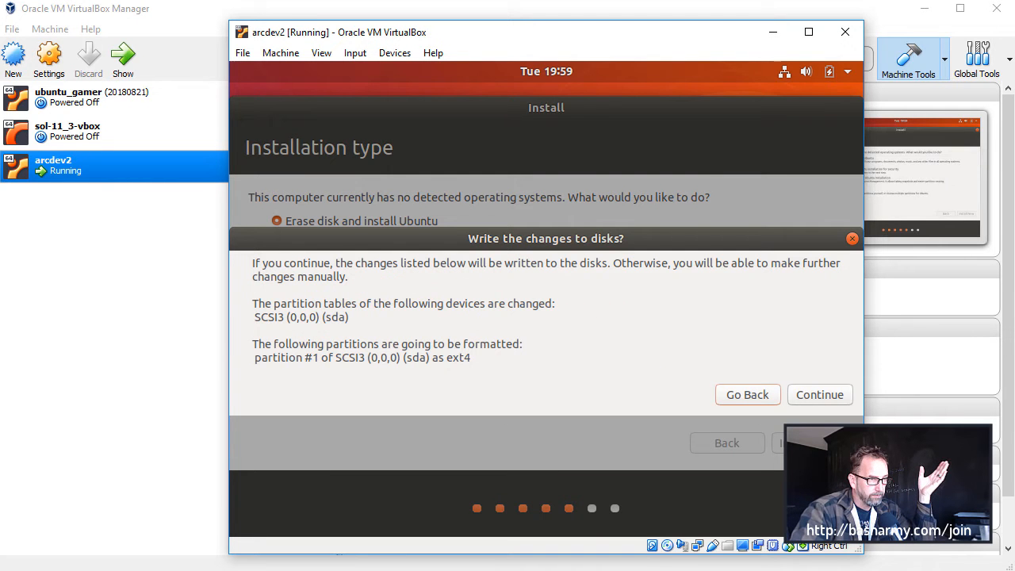
click(820, 396)
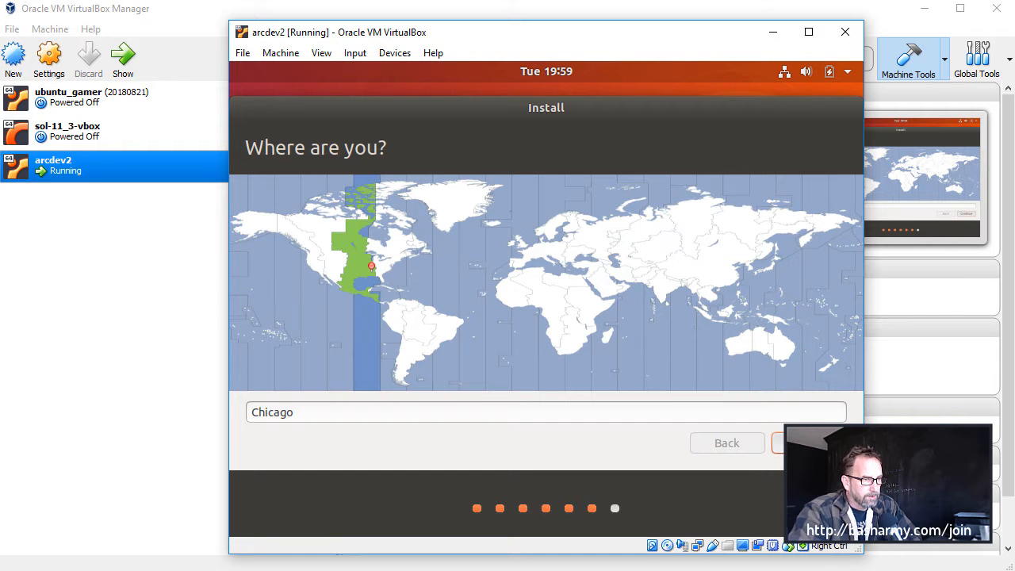
key(Return)
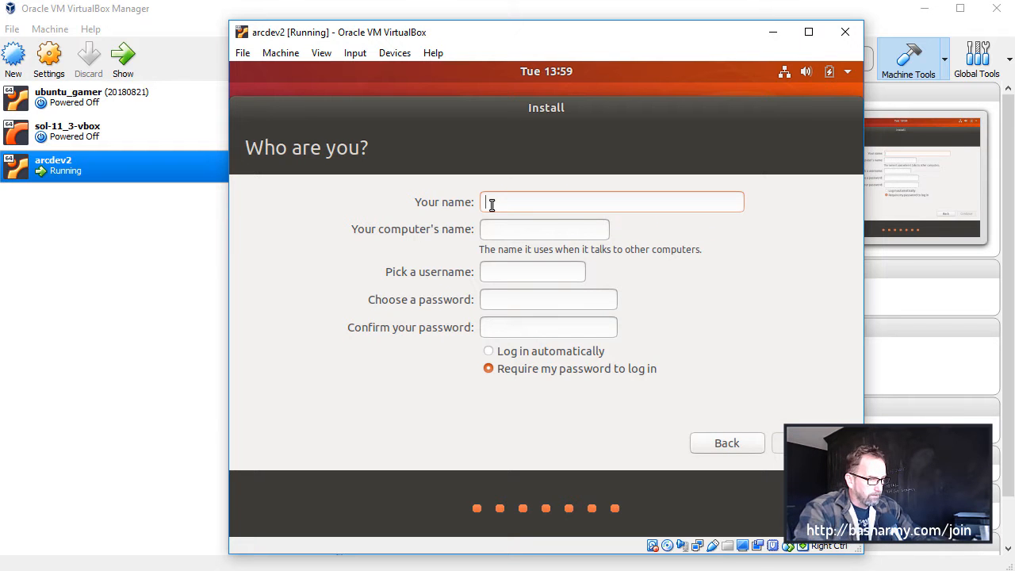
Fill in the account owner's name and username, and set the computer's name to arcdev2
text(Ethan)
key(Tab)
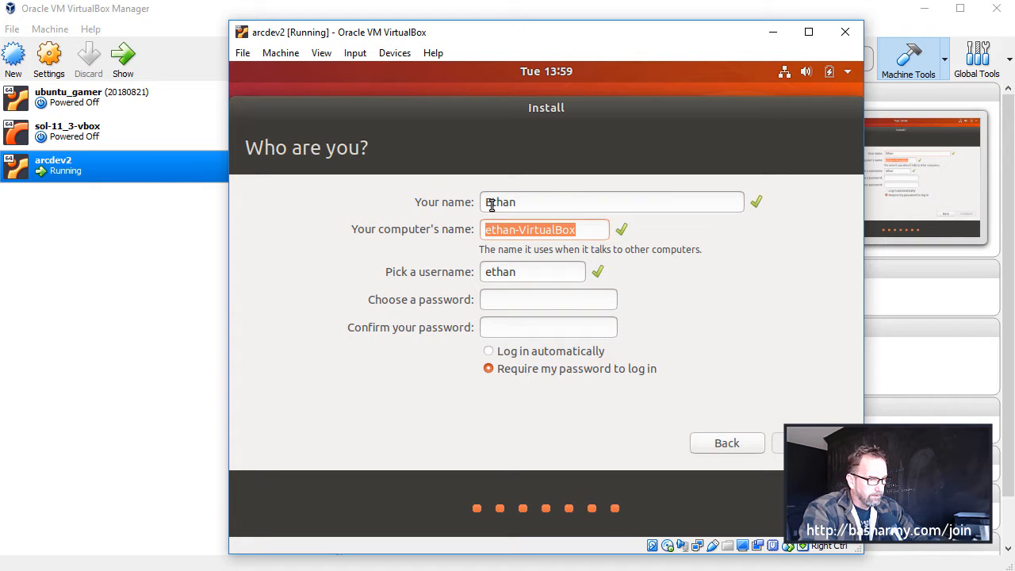
text(arc dev)
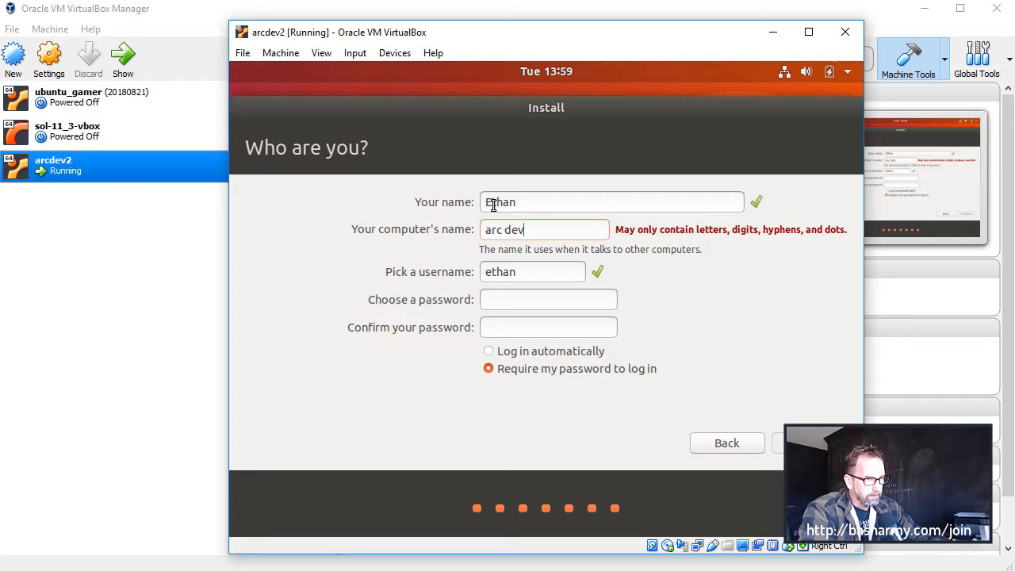
key(BackSpace)
key(BackSpace)
text(d)
key(Tab)
text(epost)
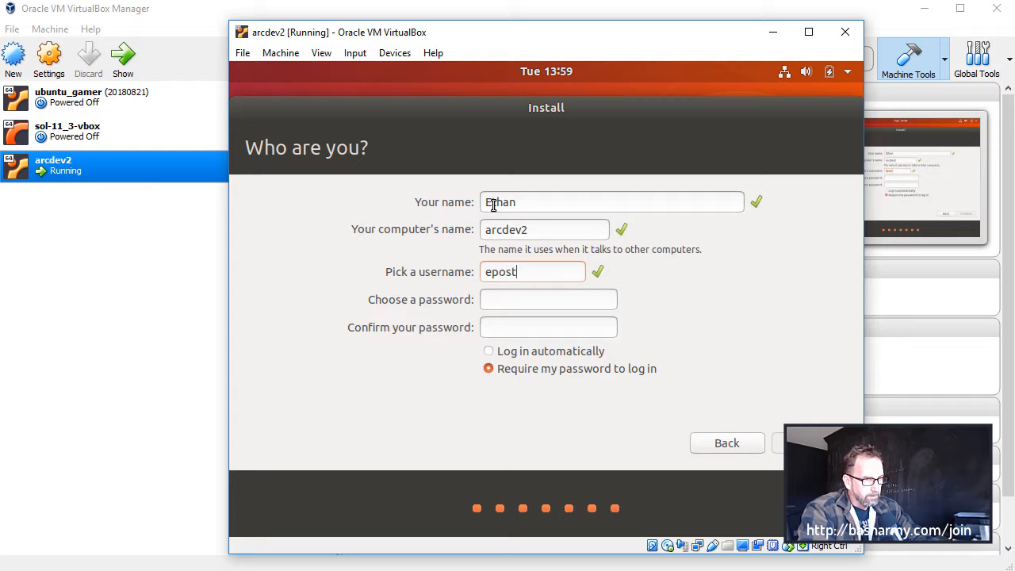
text(************)
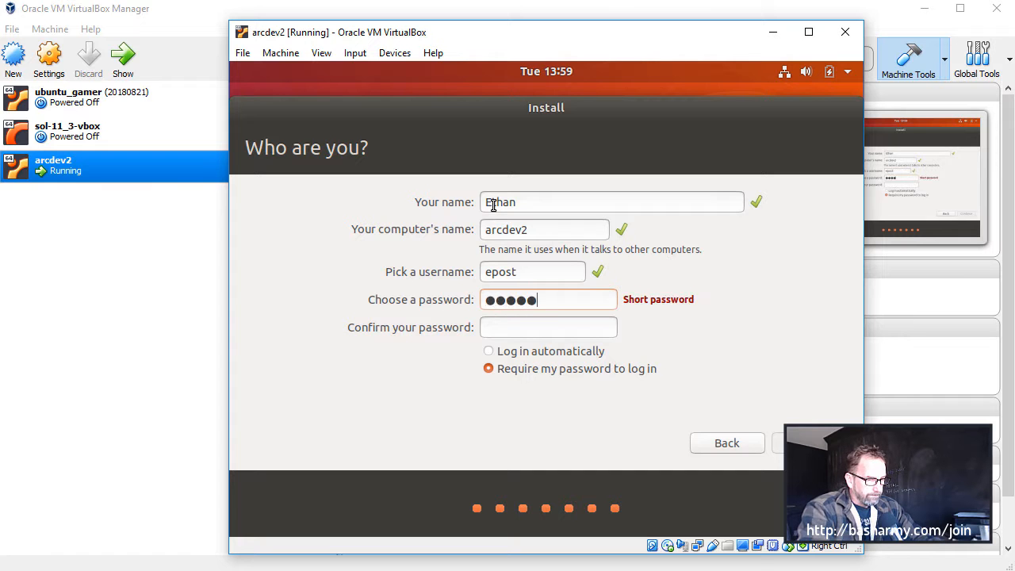
text(****)
Enter and confirm the account password, choose automatic login, and continue the installation
key(BackSpace)
key(BackSpace)
text(***********)
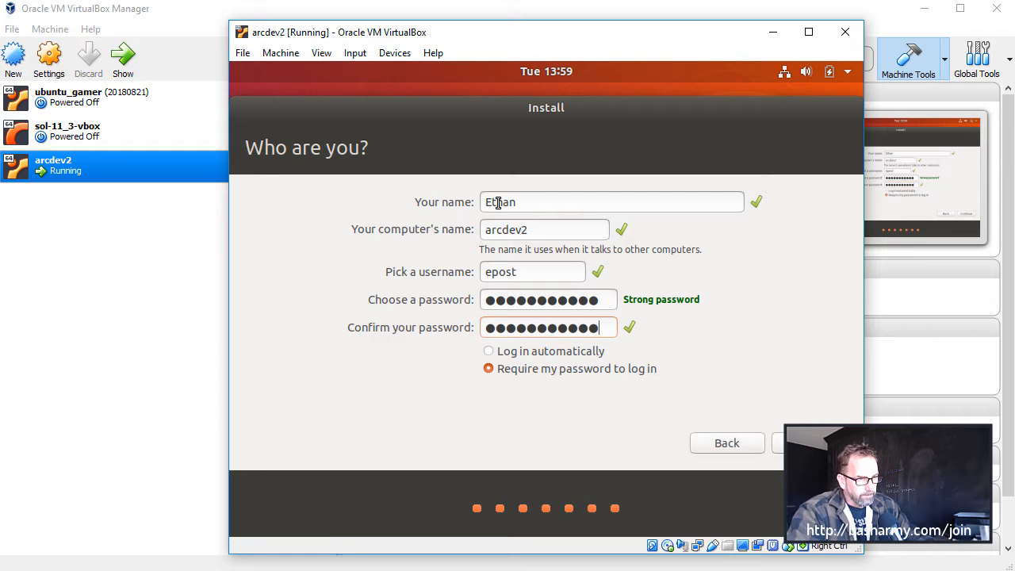
click(505, 353)
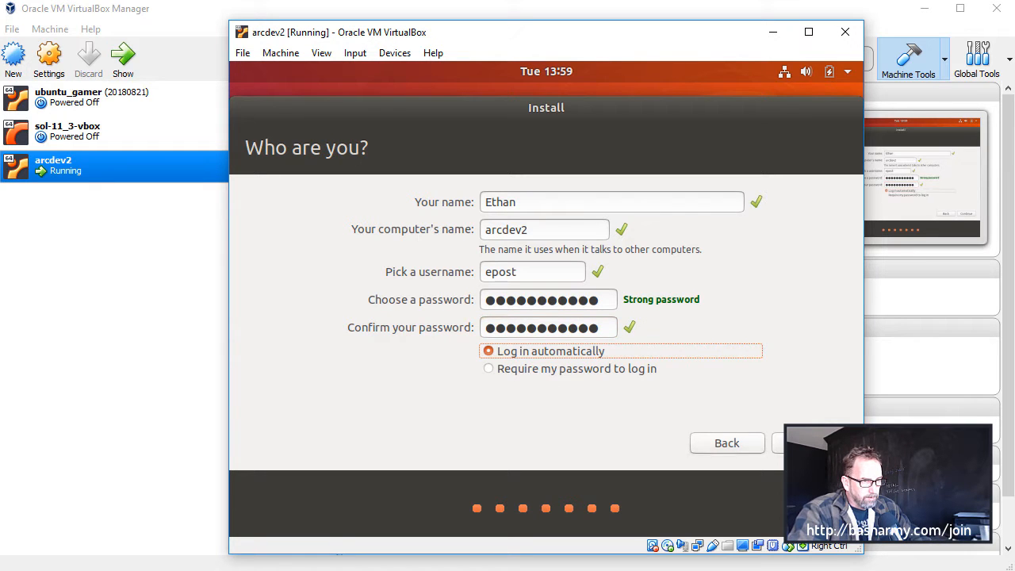
click(778, 445)
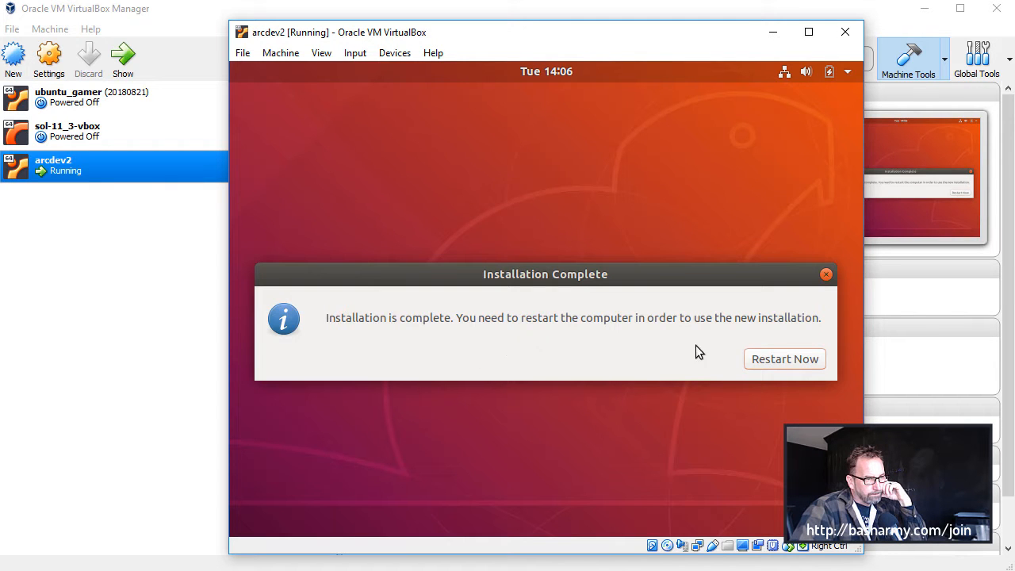
Restart the virtual machine into the newly installed Ubuntu system
click(778, 360)
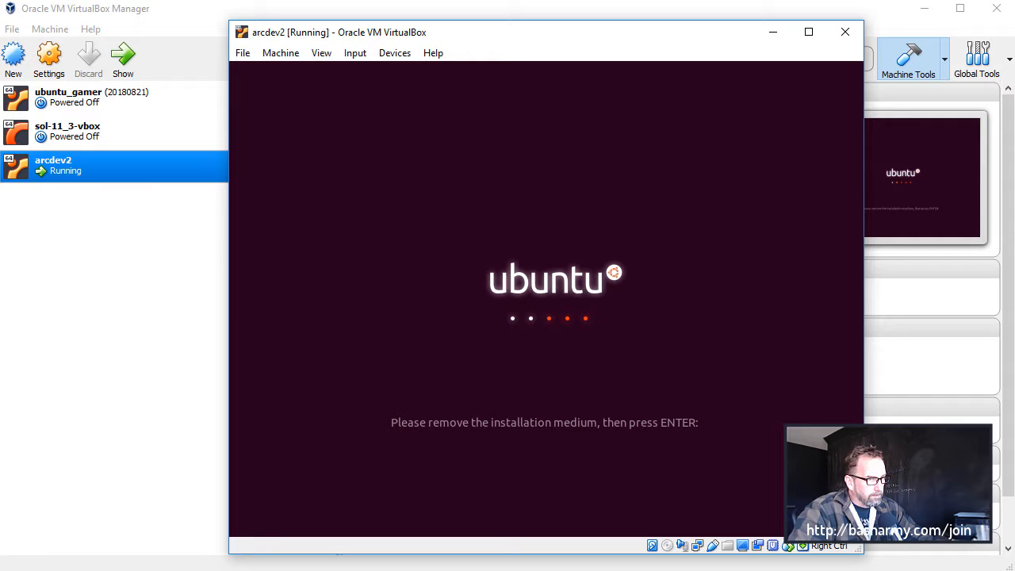
key(Return)
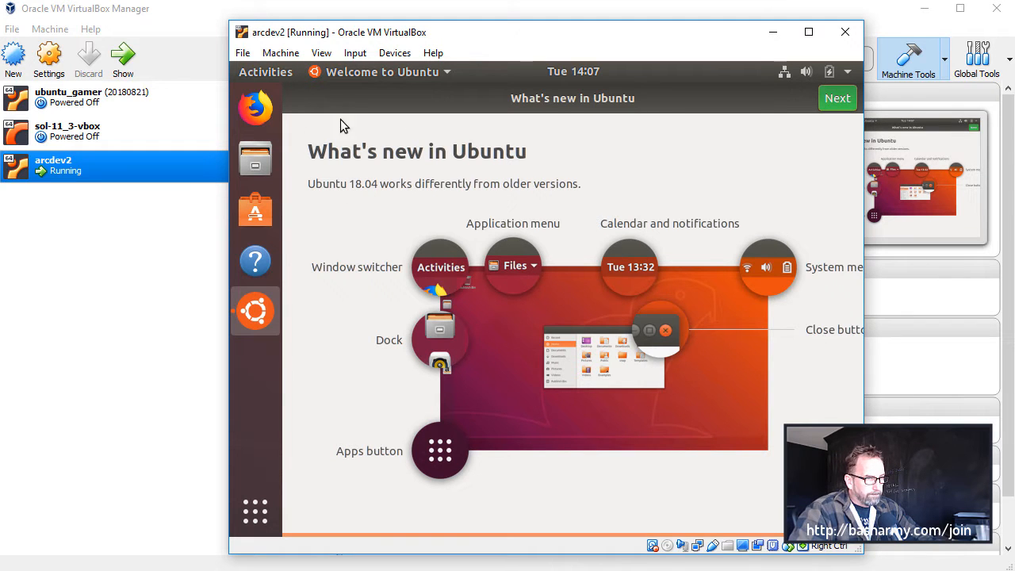
Insert the Guest Additions CD image, run its installer with the account password, and close the installation window when it finishes
click(396, 56)
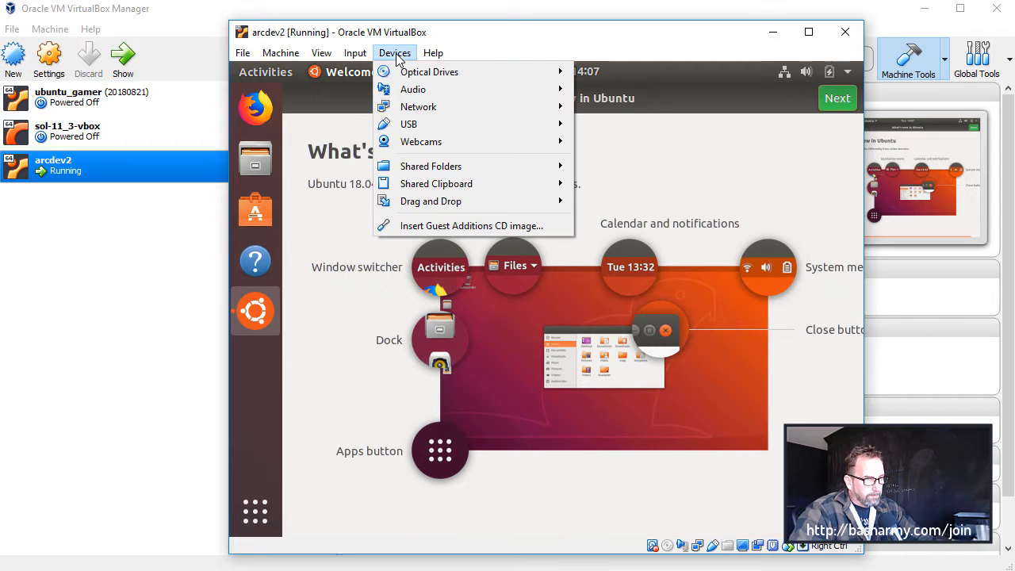
click(418, 228)
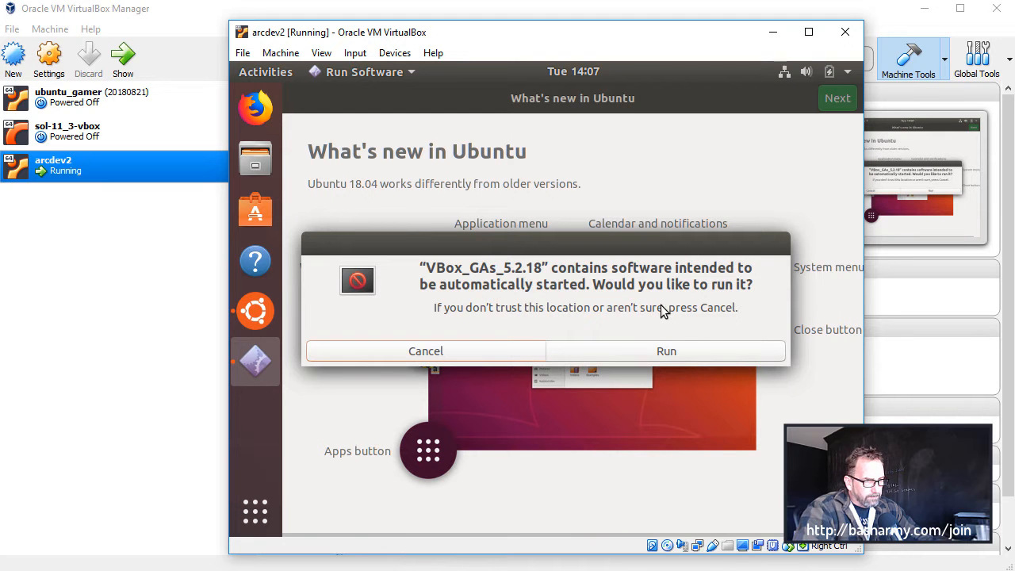
click(655, 357)
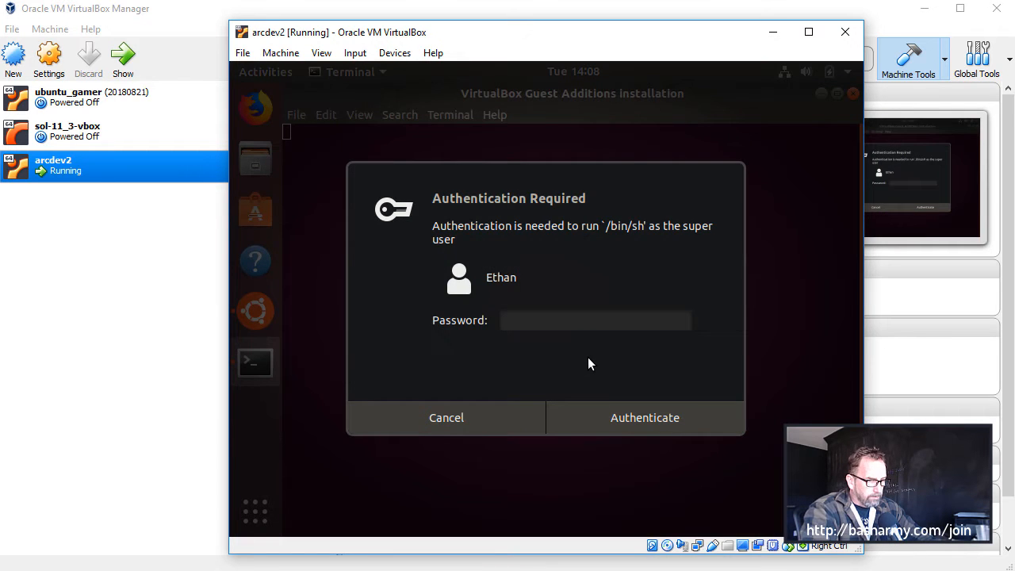
text(************)
key(Return)
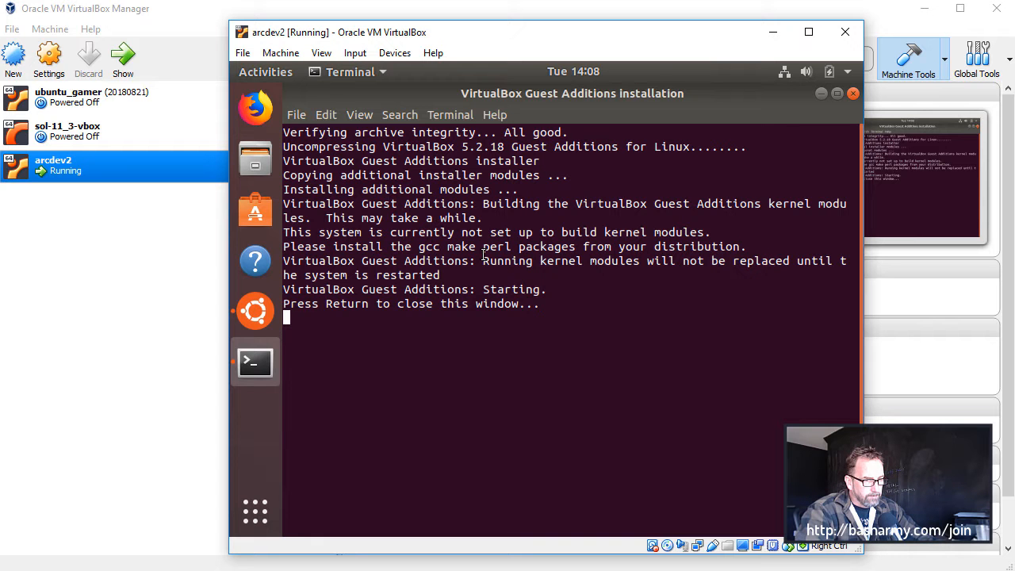
key(Return)
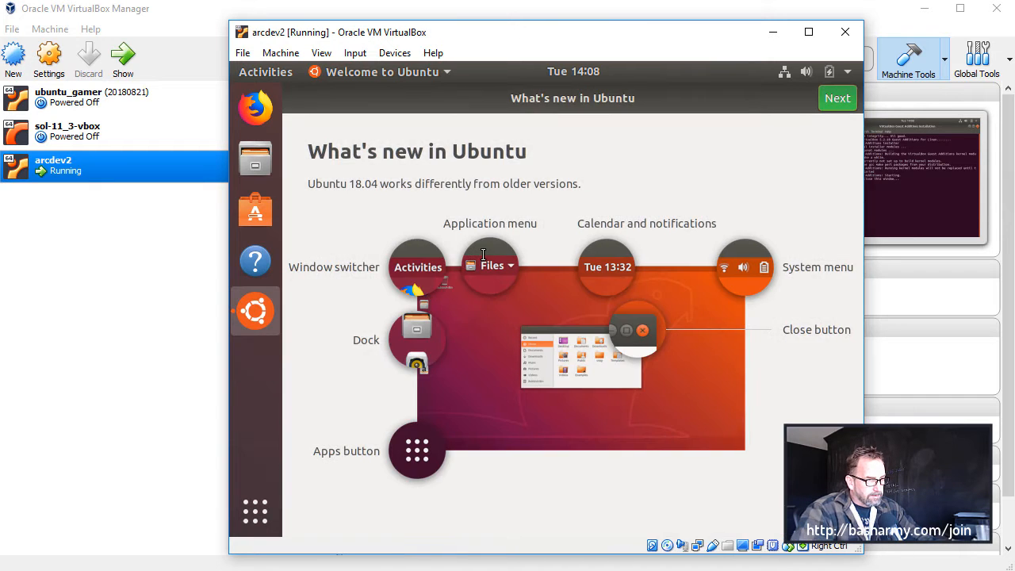
Switch to File Explorer on the host, create a folder named arcdev2 on the DATA (D:) drive, and close the window
click(392, 55)
click(393, 55)
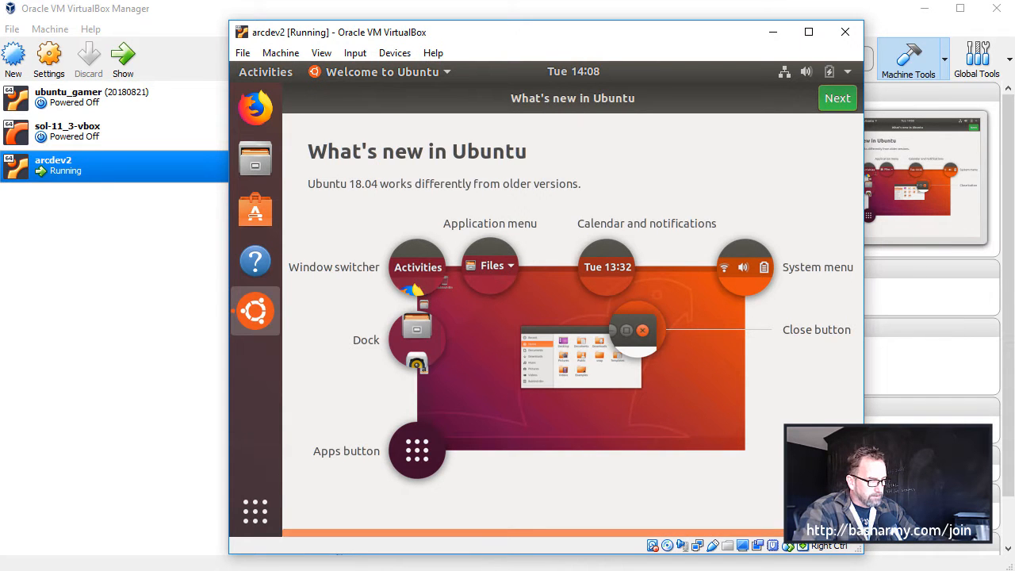
key(alt+Tab)
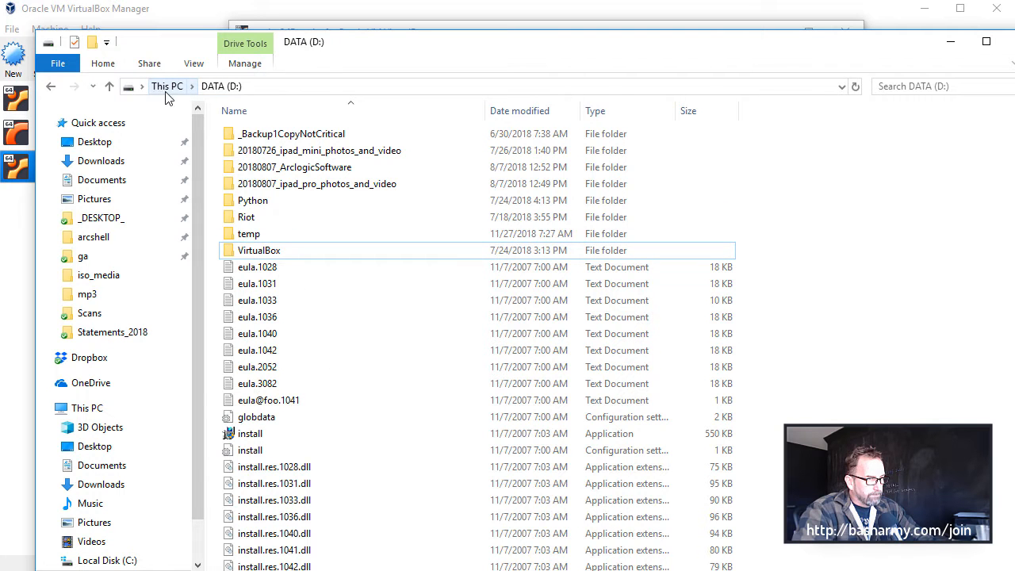
click(93, 43)
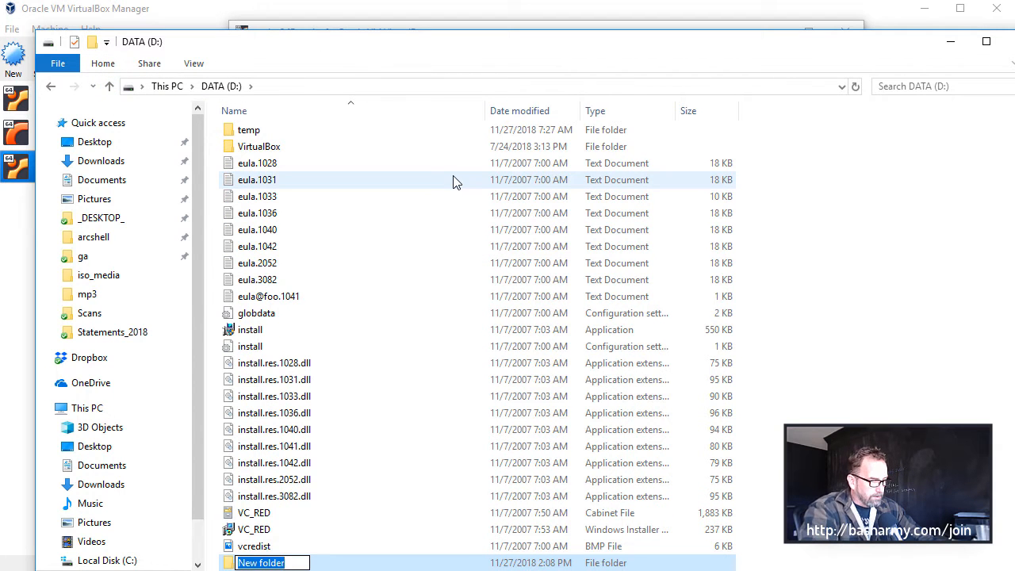
text(arcdev2)
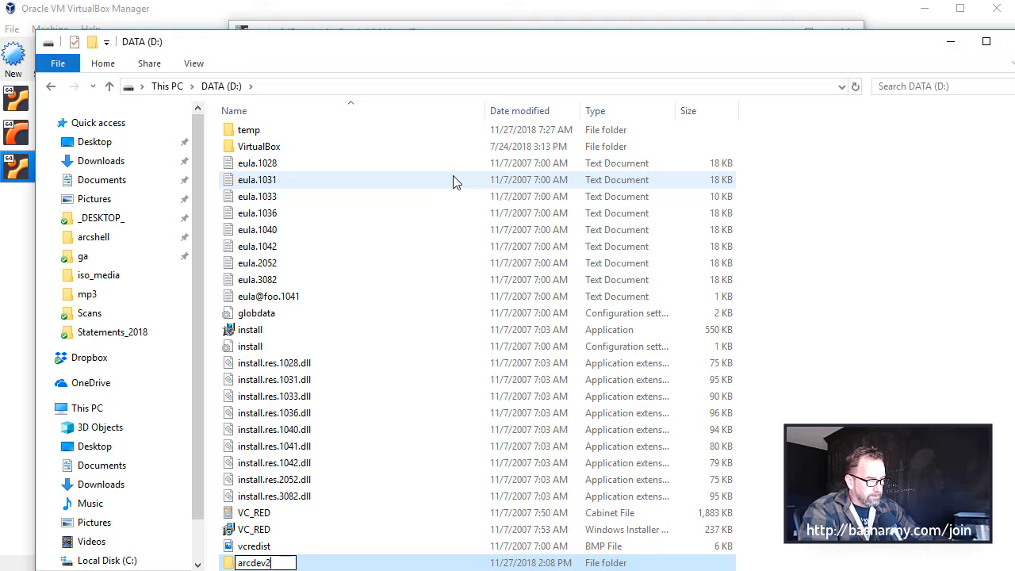
key(Return)
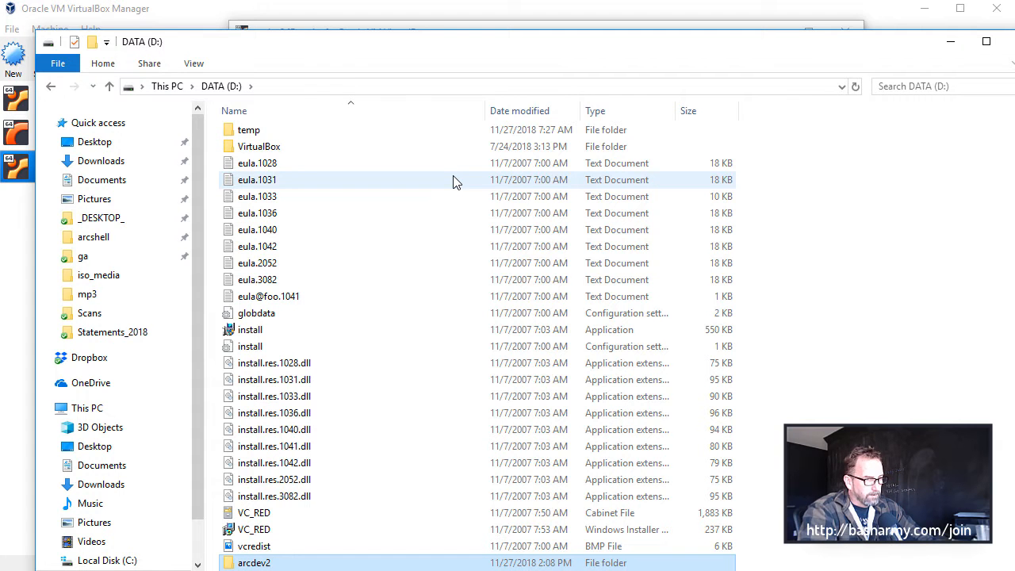
click(1014, 41)
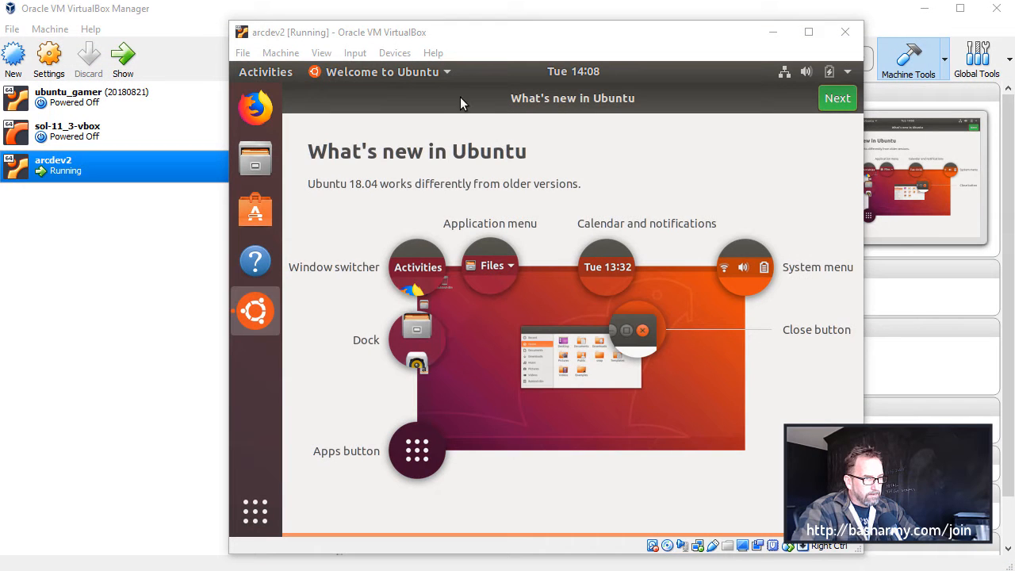
Start adding a shared folder to the running virtual machine and choose D:\arcdev2 as its folder path
click(392, 53)
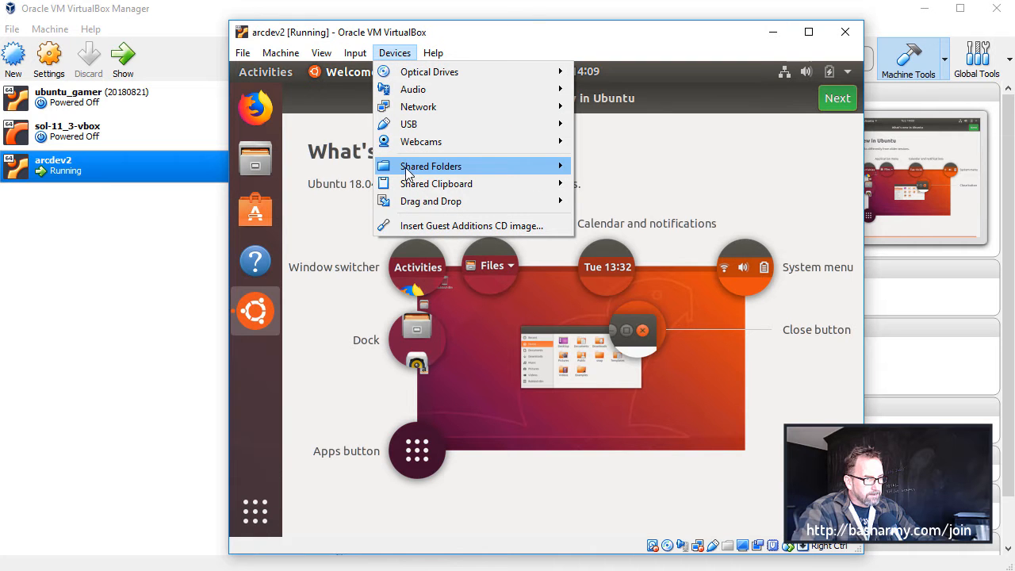
mouse_move(476, 167)
click(648, 169)
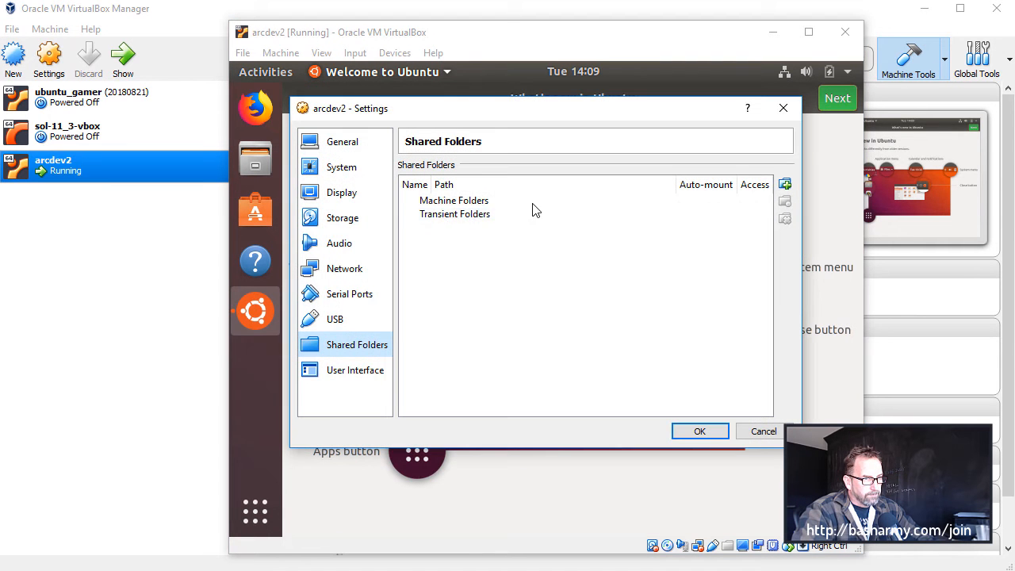
click(783, 184)
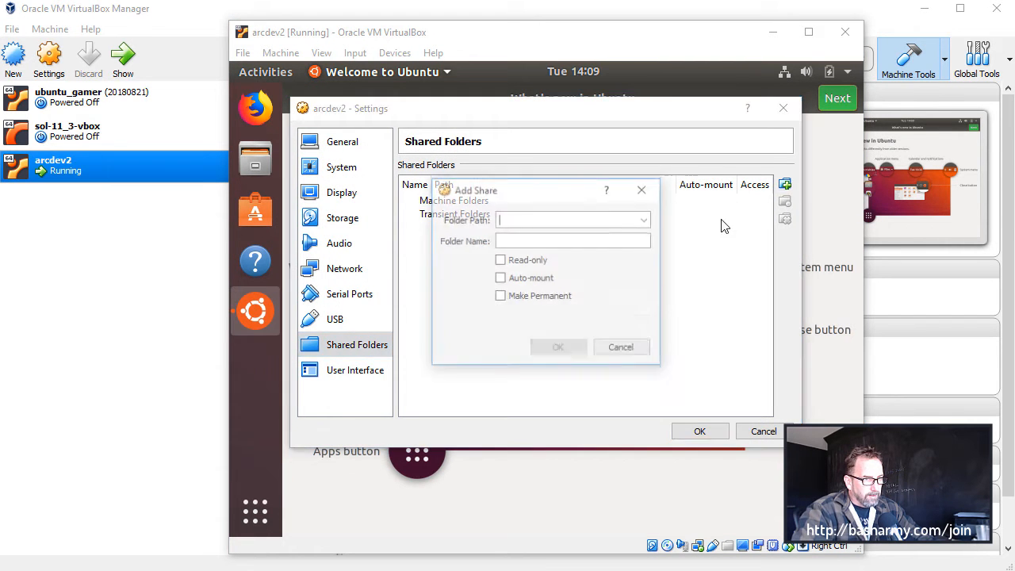
click(644, 220)
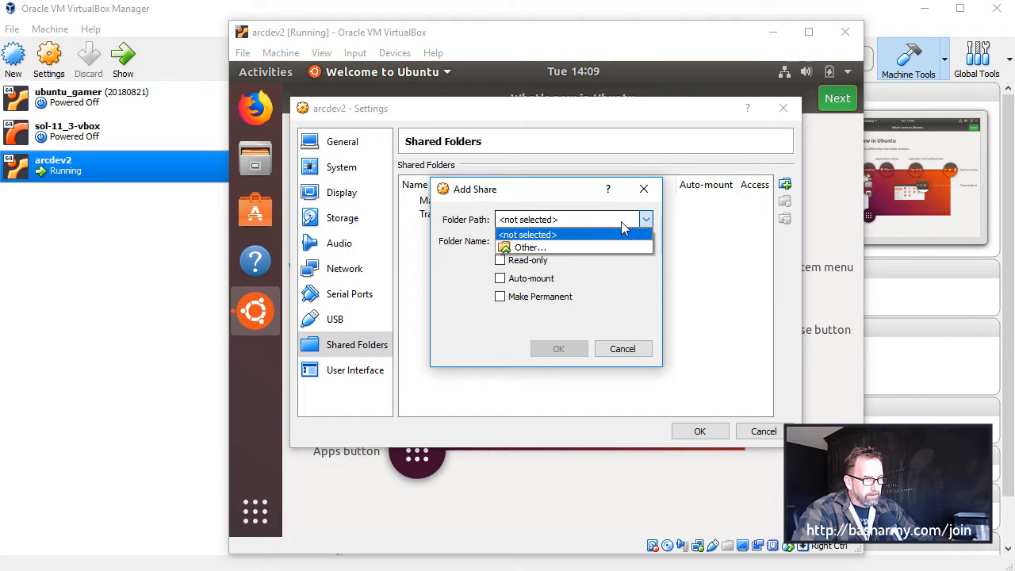
click(543, 246)
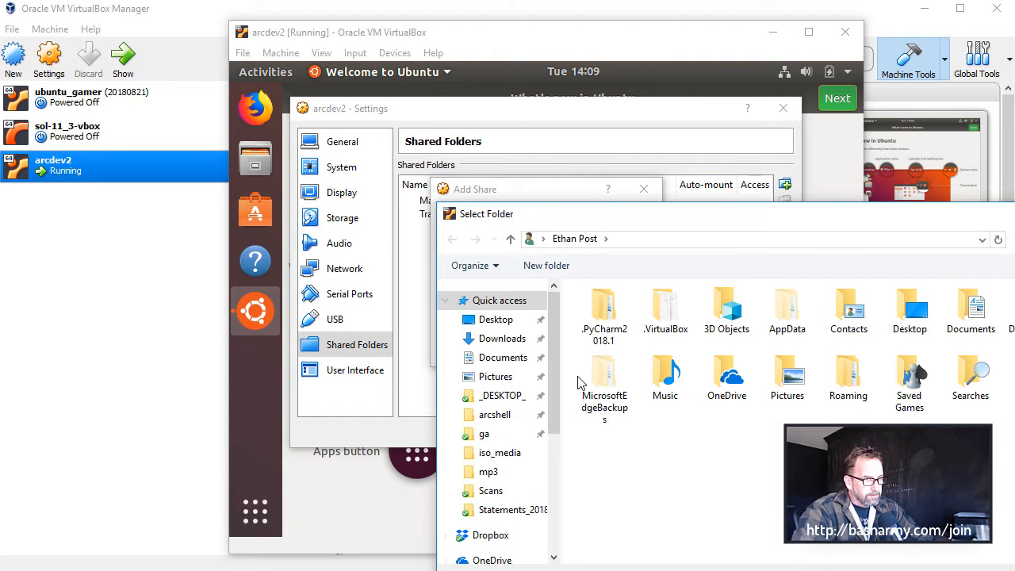
drag(558, 428, 552, 519)
click(507, 516)
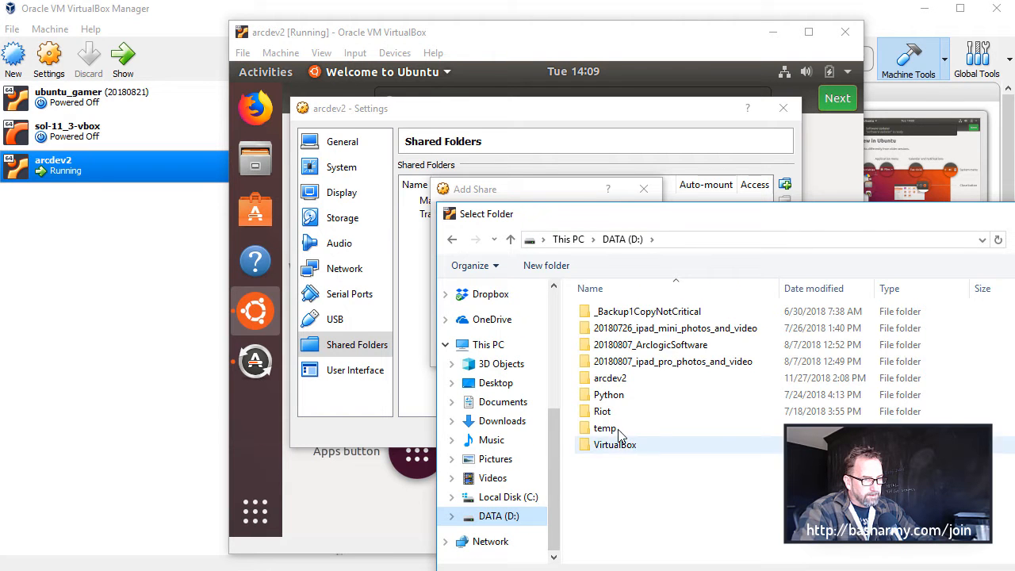
double_click(619, 379)
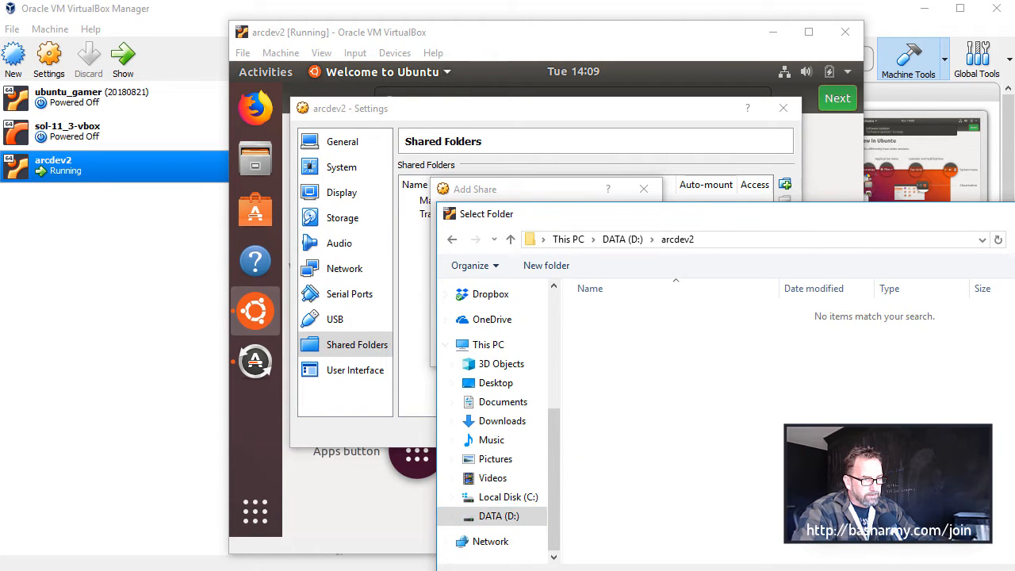
key(Return)
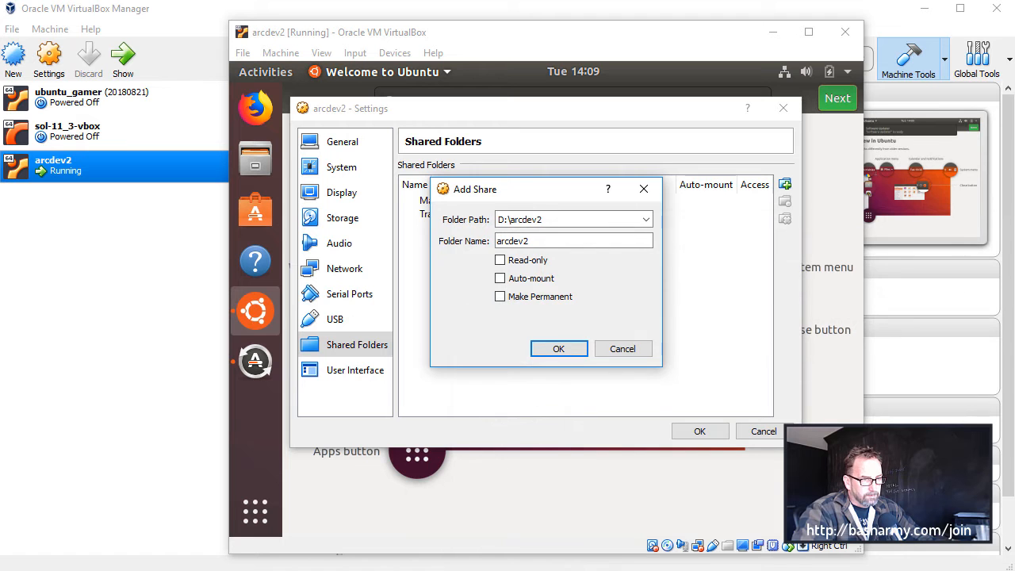
Make the arcdev2 share auto-mounted and permanent, and save the shared folder settings
click(531, 282)
click(515, 299)
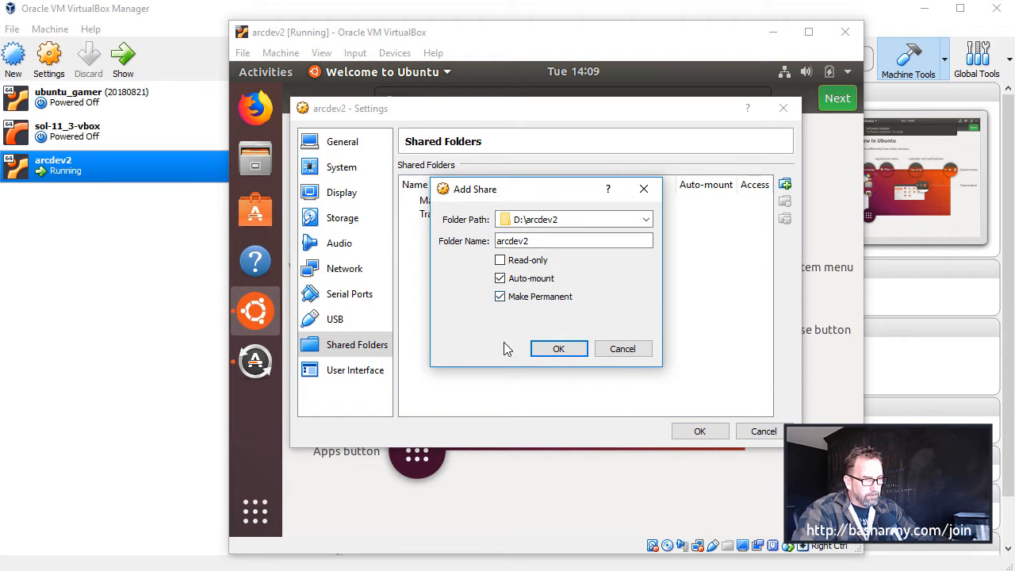
click(555, 350)
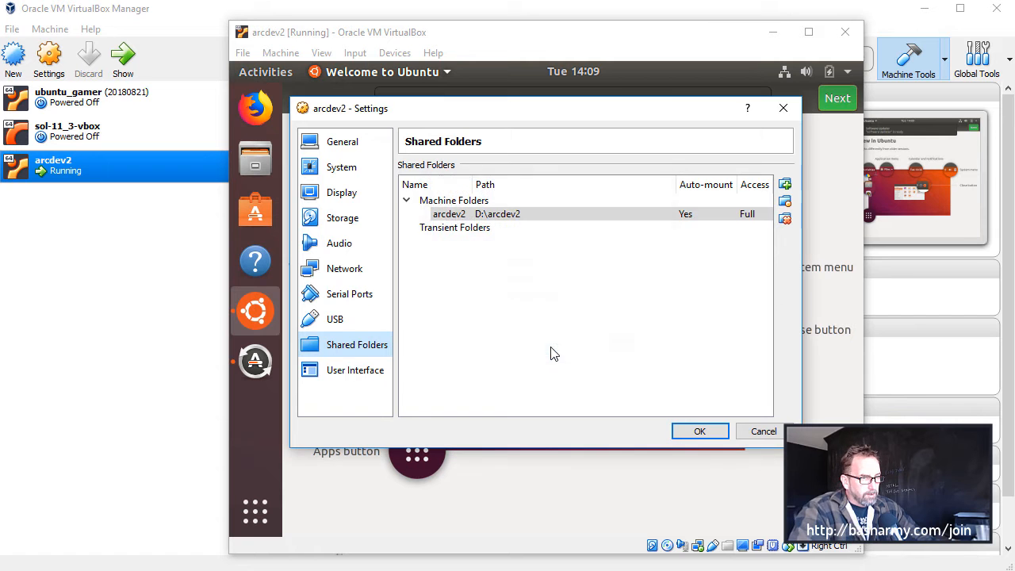
click(698, 429)
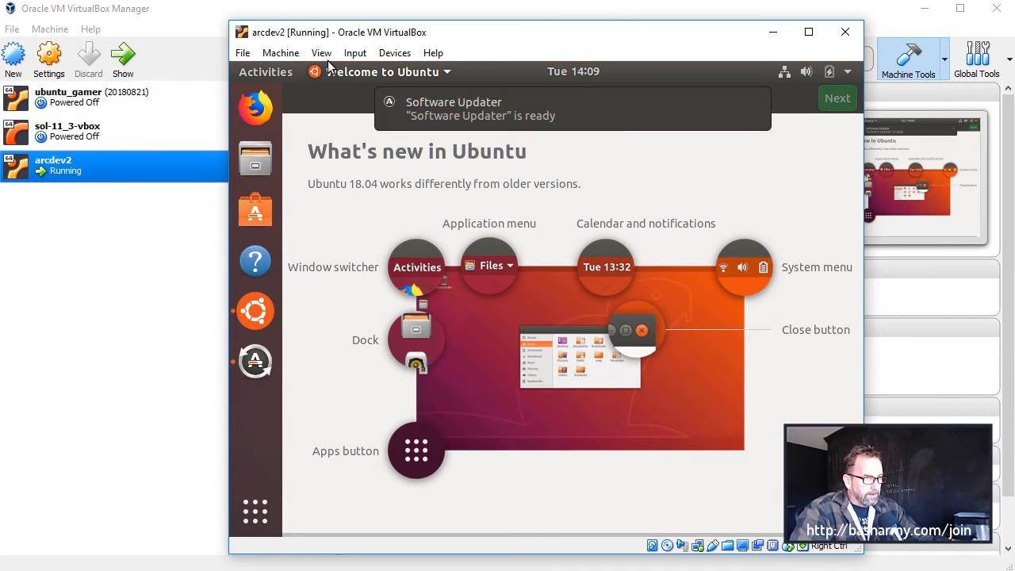
Power off the arcdev2 virtual machine and start it again
click(235, 53)
click(276, 138)
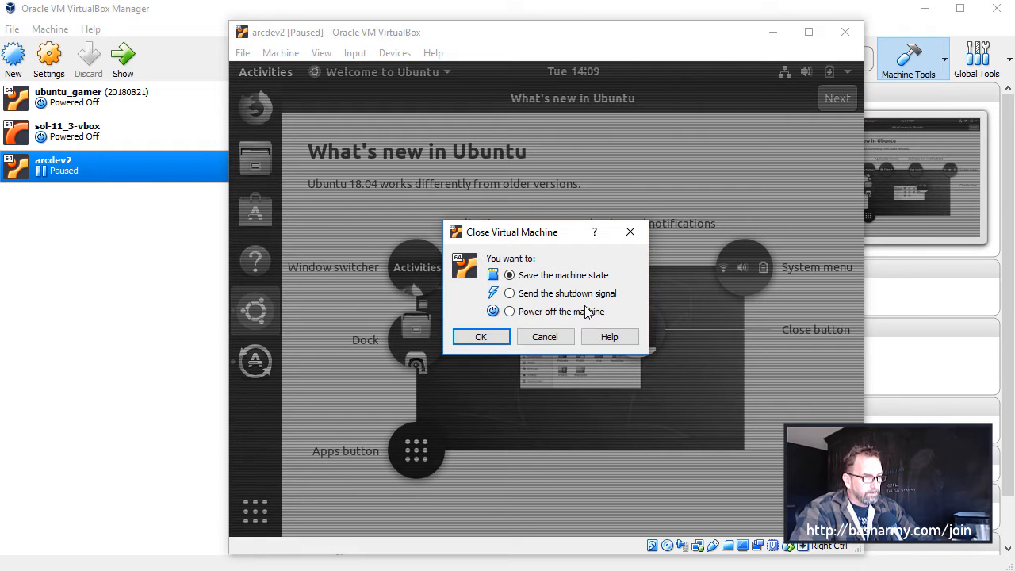
click(553, 309)
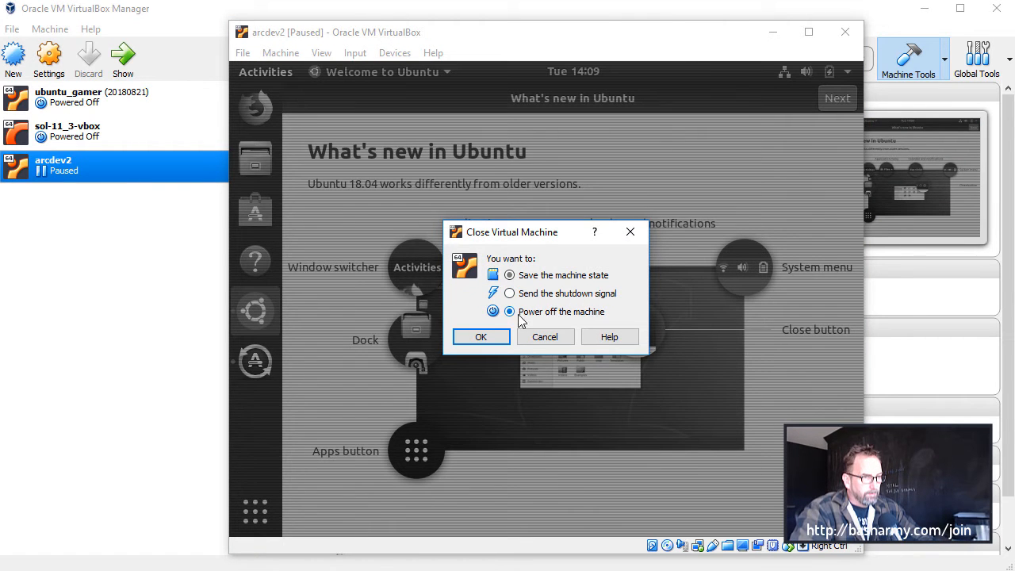
click(481, 336)
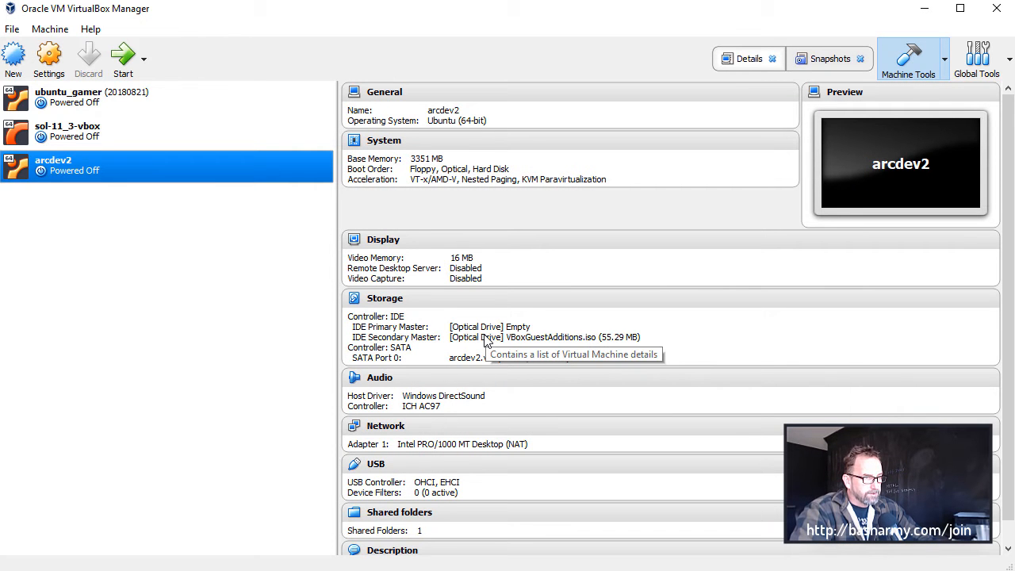
click(124, 57)
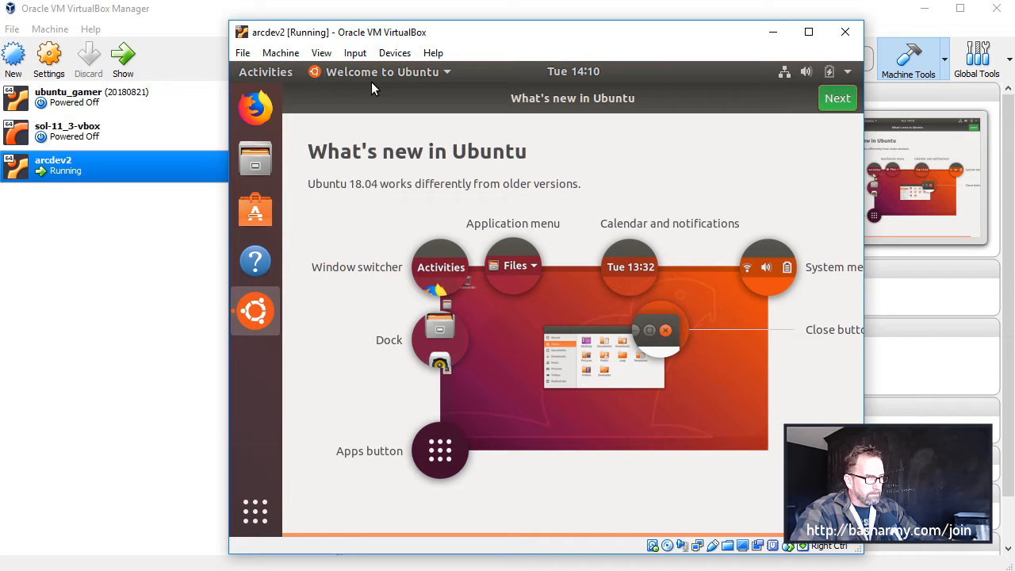
Search the Ubuntu applications for Terminal, add it to the favorites, and open it
click(269, 72)
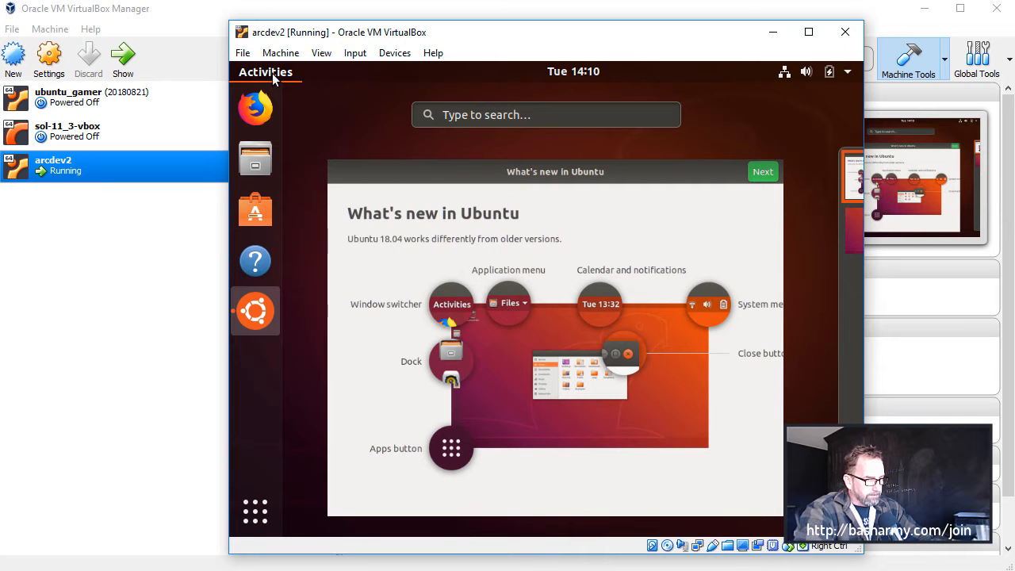
text(terminal)
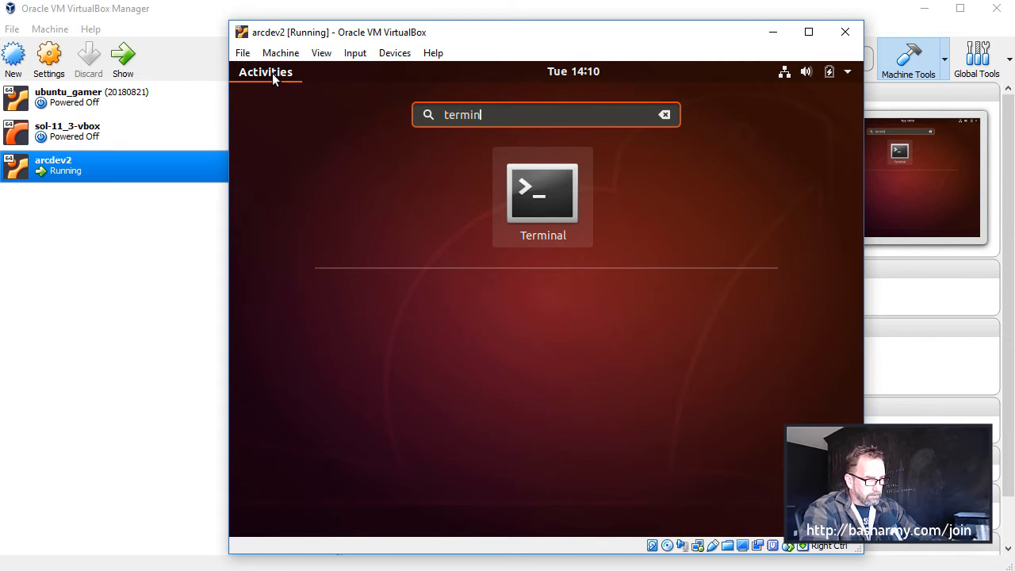
right_click(542, 190)
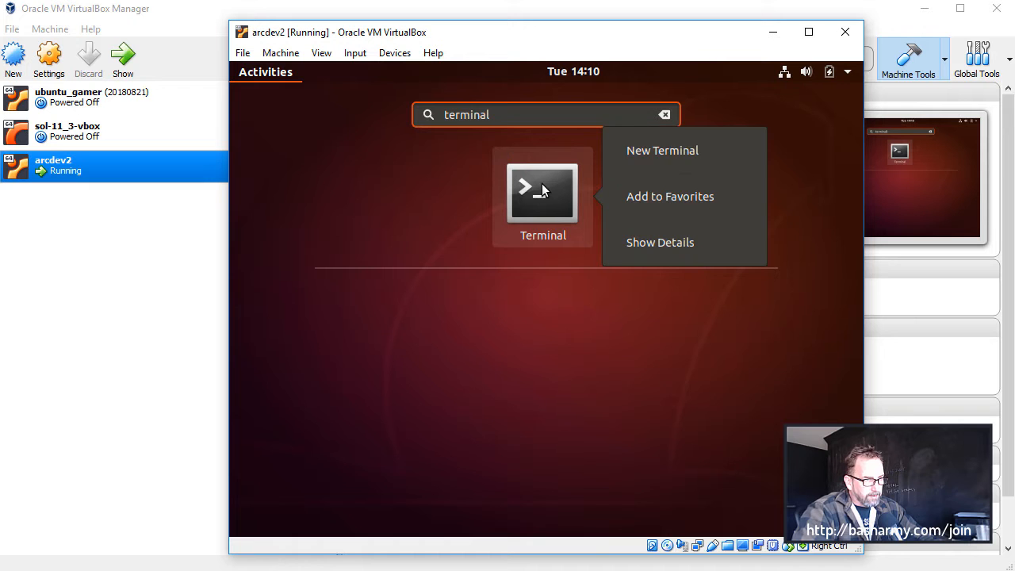
click(658, 199)
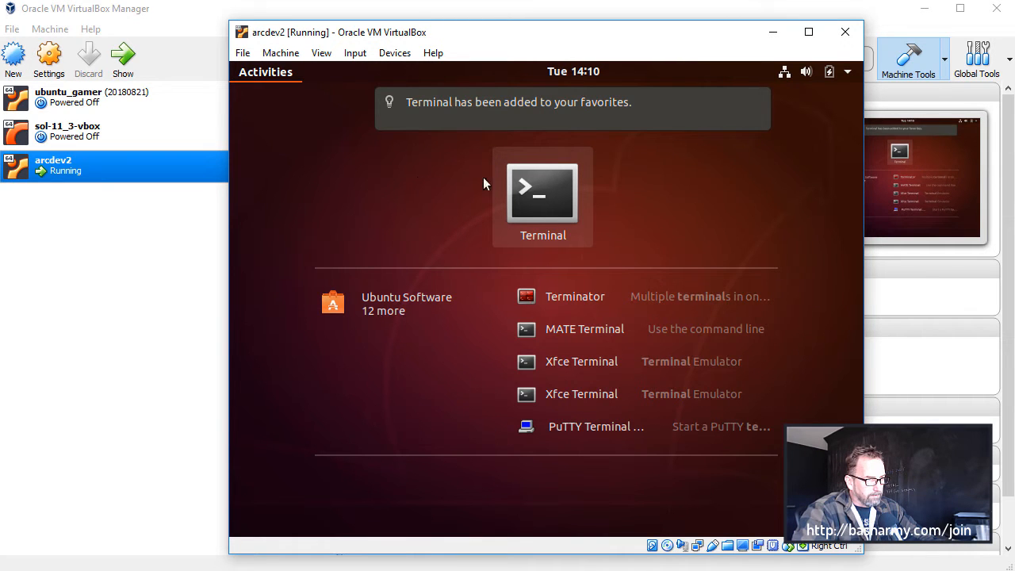
key(Return)
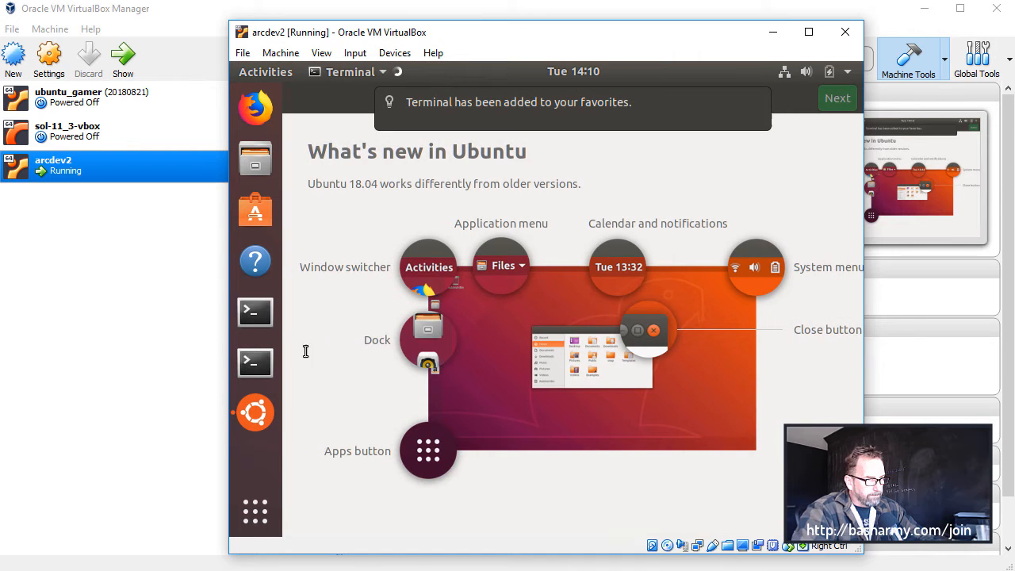
List the home directory, change to /media, and list its contents to check for the mounted shared folder
text(ls)
key(Return)
text(cd )
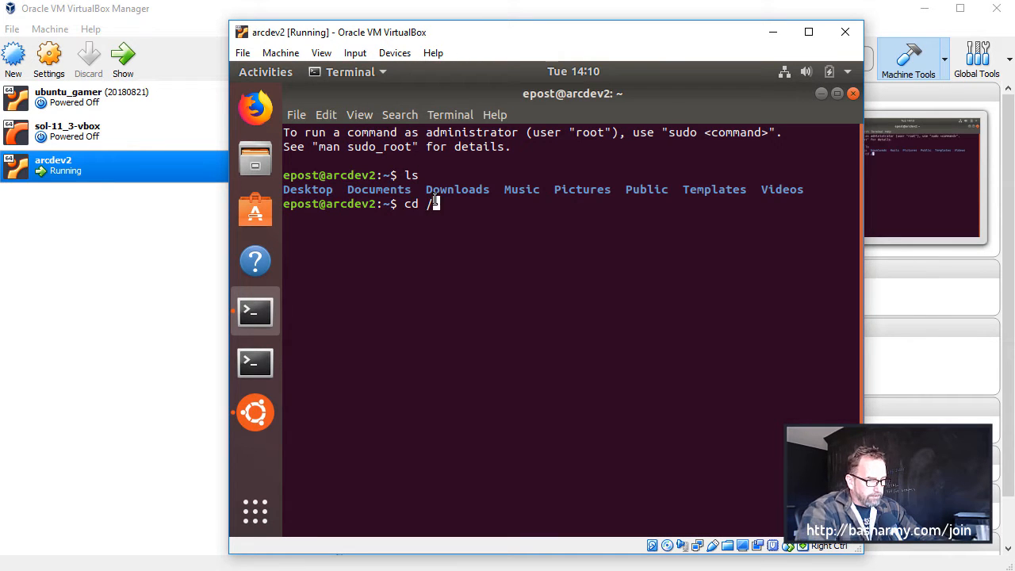
text(/media)
key(Return)
text(ls)
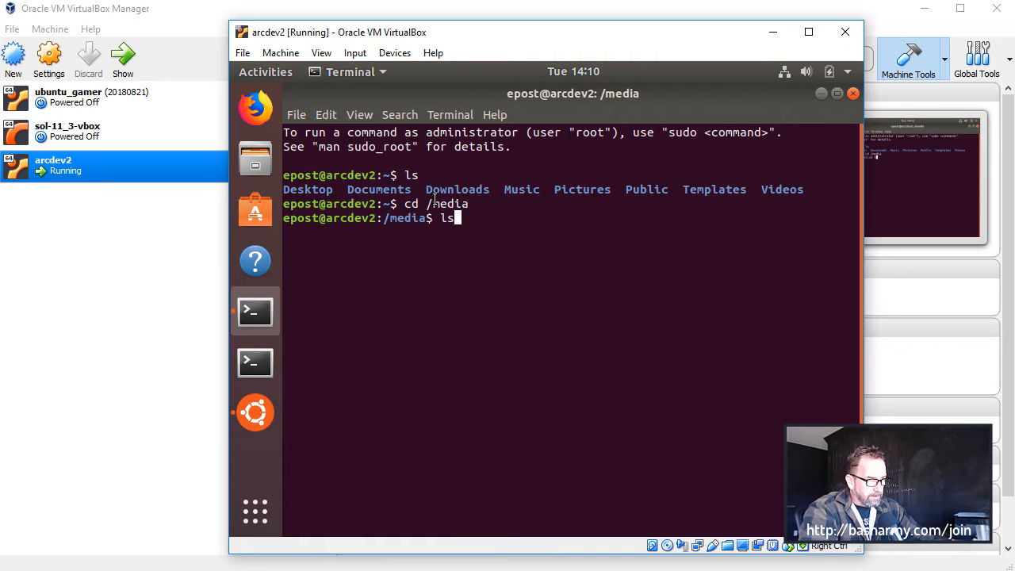
key(Return)
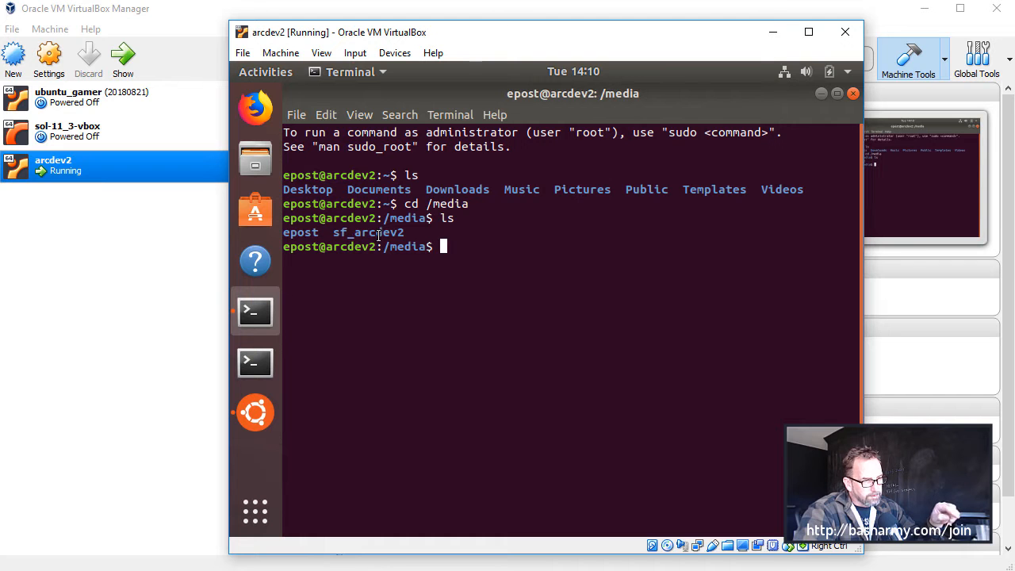
double_click(379, 233)
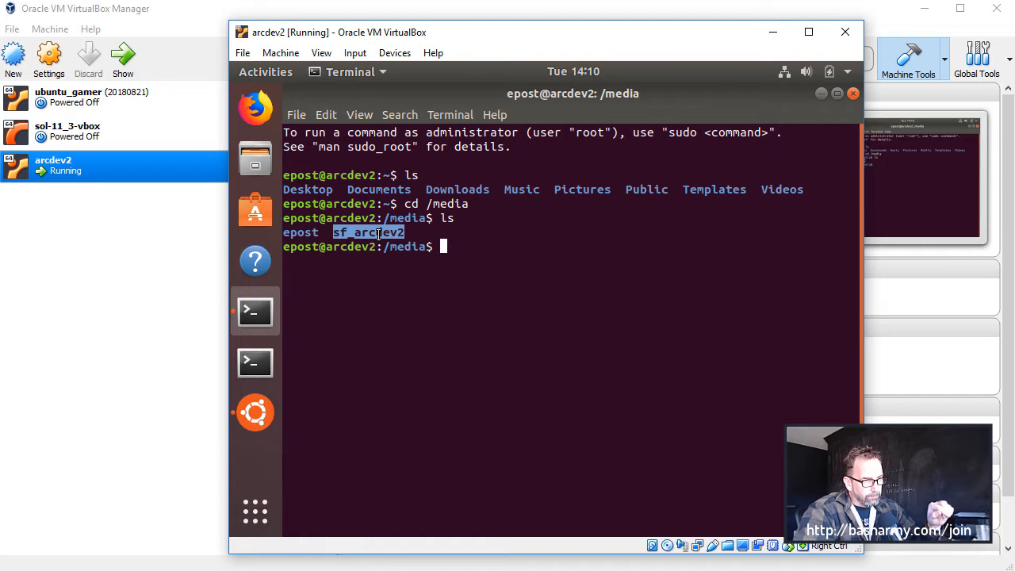
List /media in long format with ls -alrt and check which group owns the sf_arcdev2 folder
click(378, 232)
text(ls -alrt)
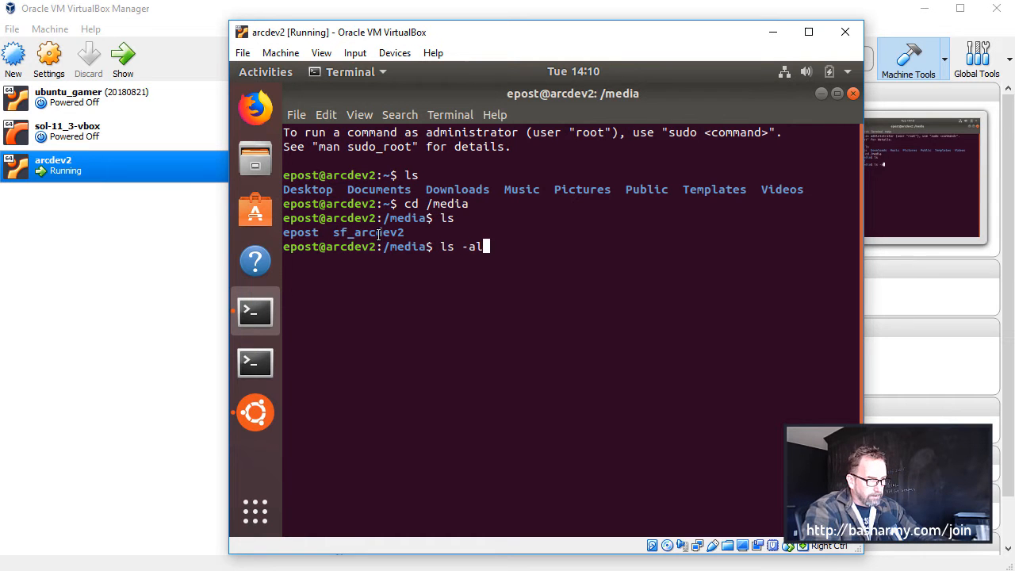
key(Return)
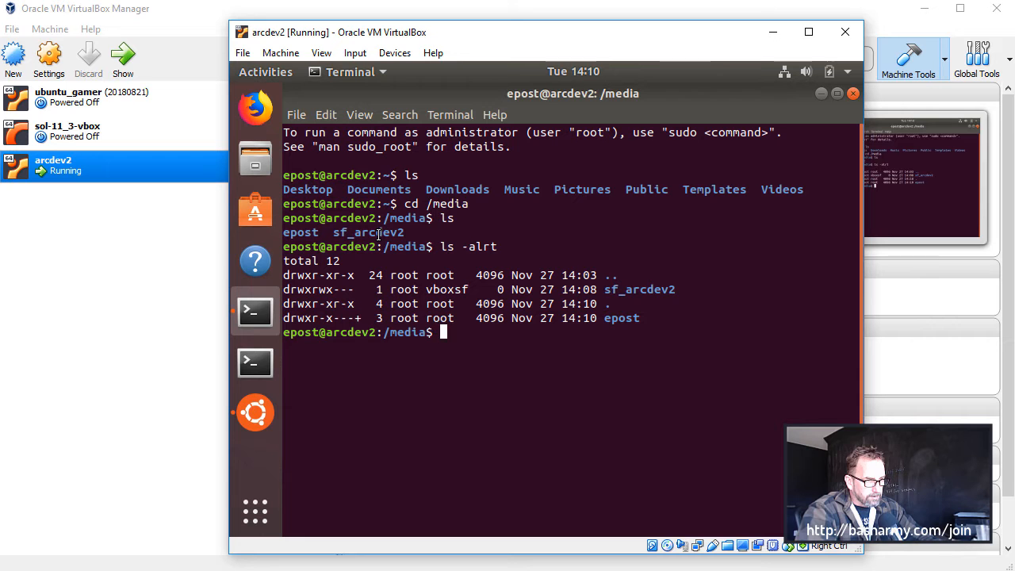
double_click(444, 291)
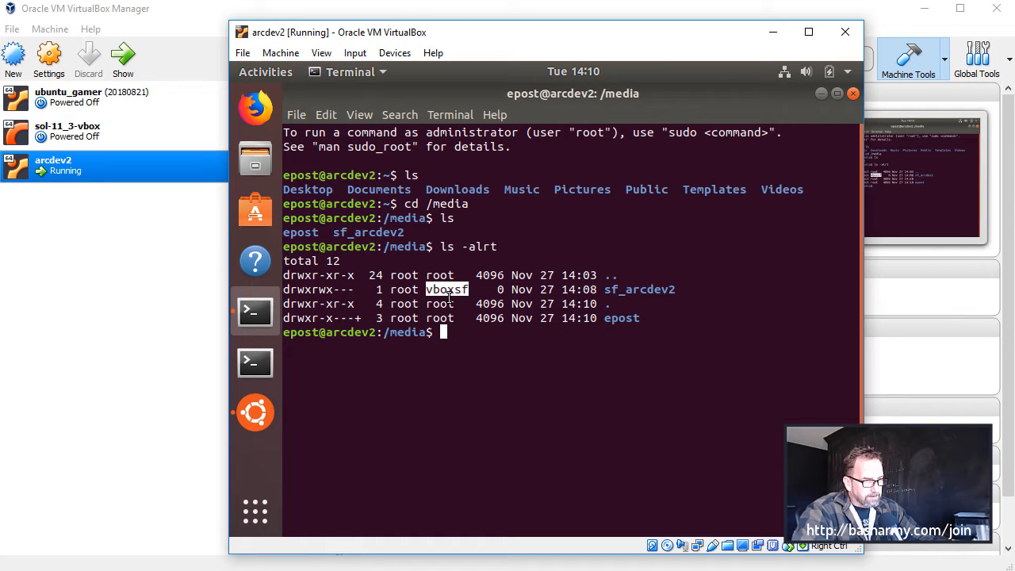
Discard the unfinished usermod command and switch the shell to vi editing mode with set -o vi
text(usermod -a -G)
key(BackSpace)
key(BackSpace)
key(BackSpace)
key(BackSpace)
key(BackSpace)
key(BackSpace)
key(BackSpace)
key(BackSpace)
key(BackSpace)
key(BackSpace)
key(BackSpace)
key(BackSpace)
key(BackSpace)
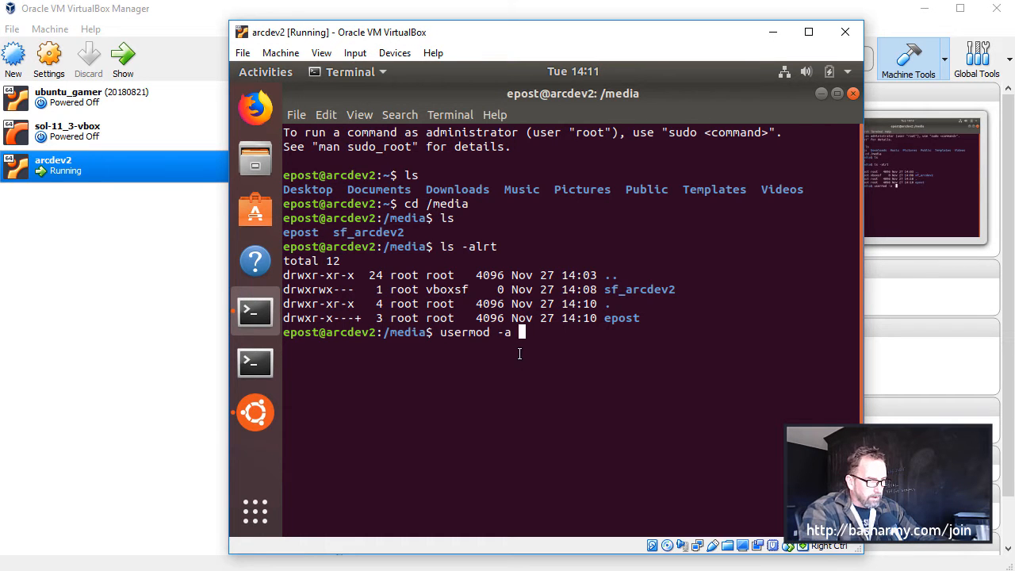
text(set -o vi)
key(Return)
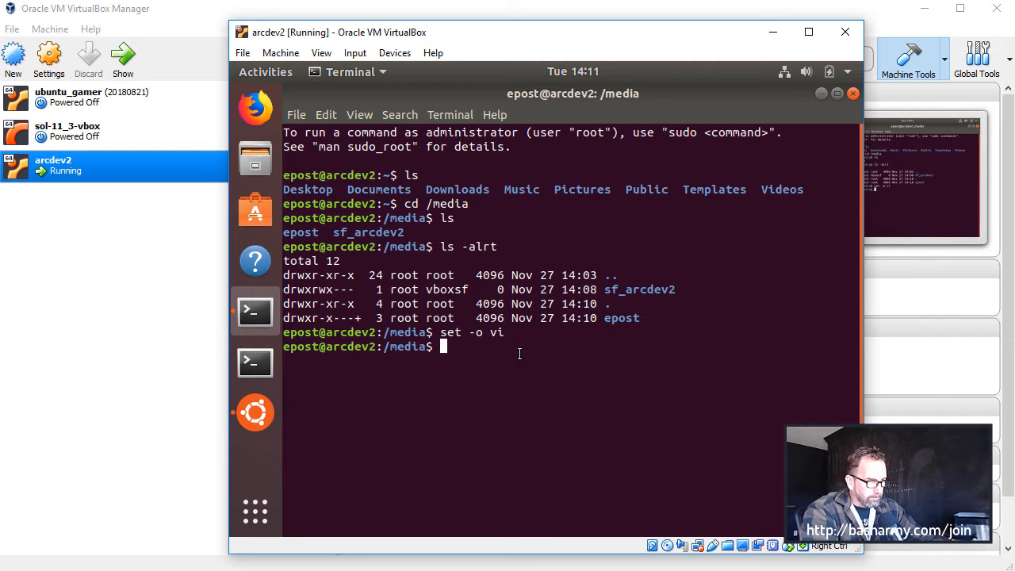
Add the current user account to the vboxsf group with sudo usermod -a -G, authorizing with the account password
text(sudo )
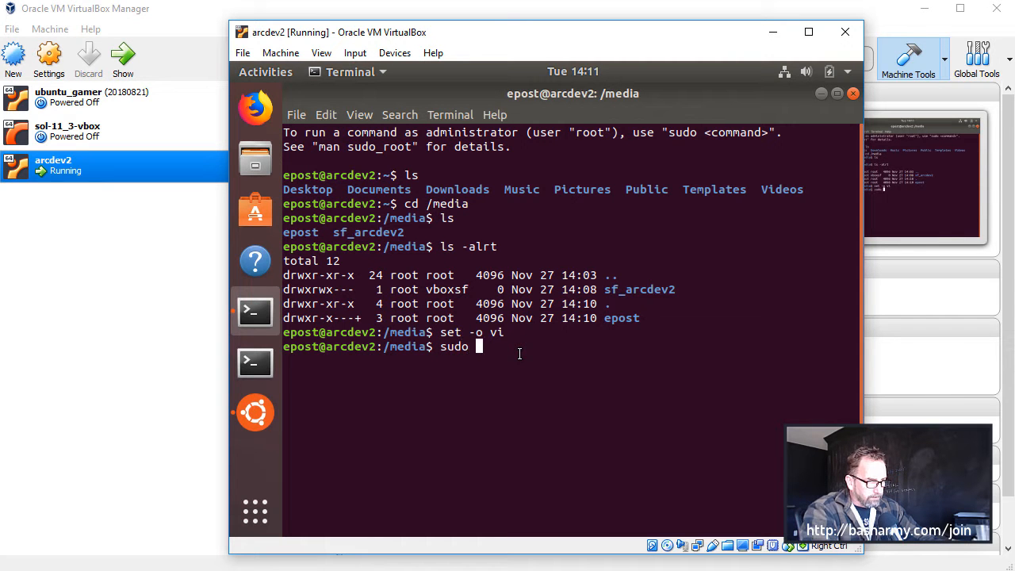
text(usermod -)
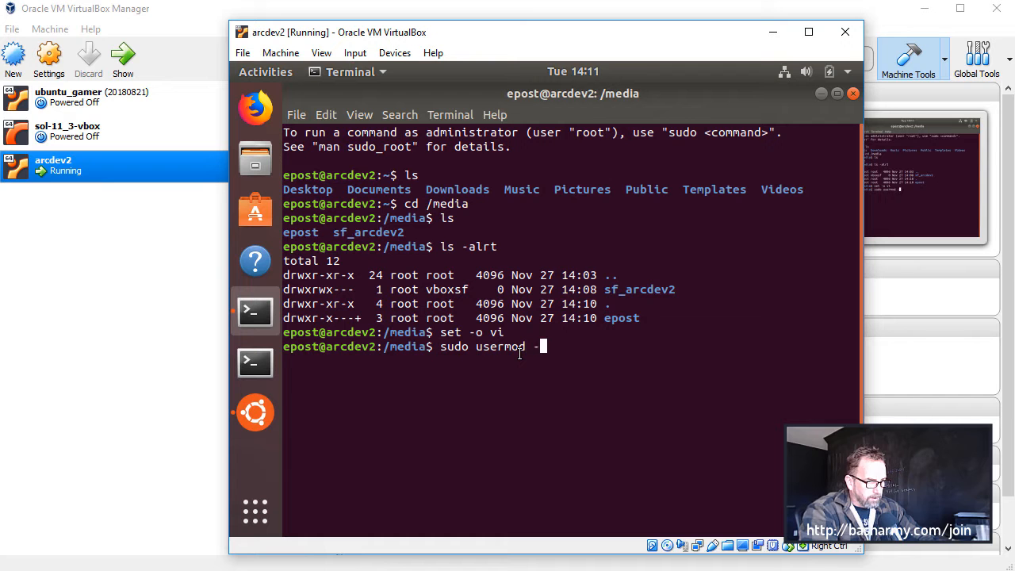
text(a -G )
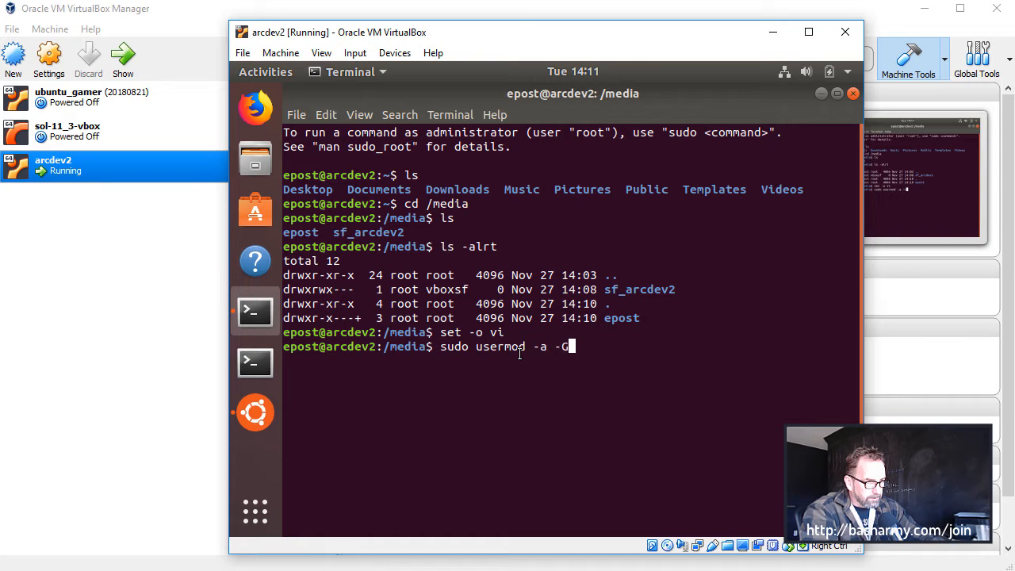
text(vbox)
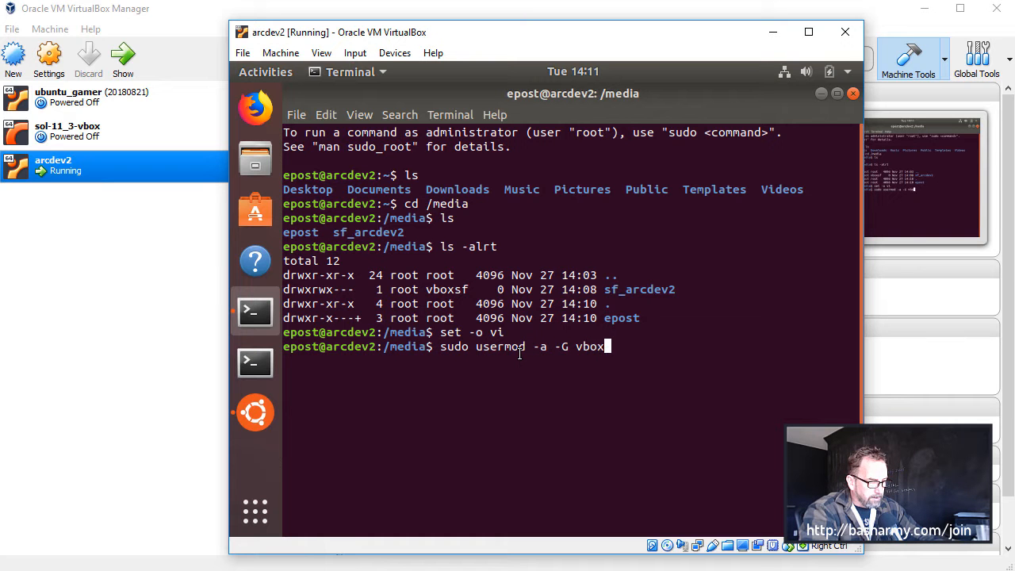
text(sf epost)
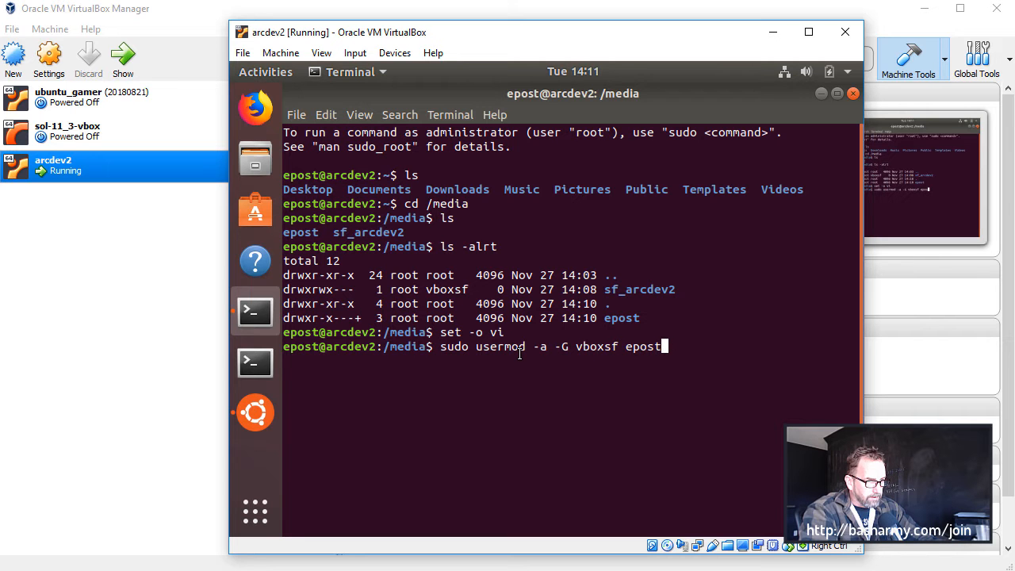
key(Return)
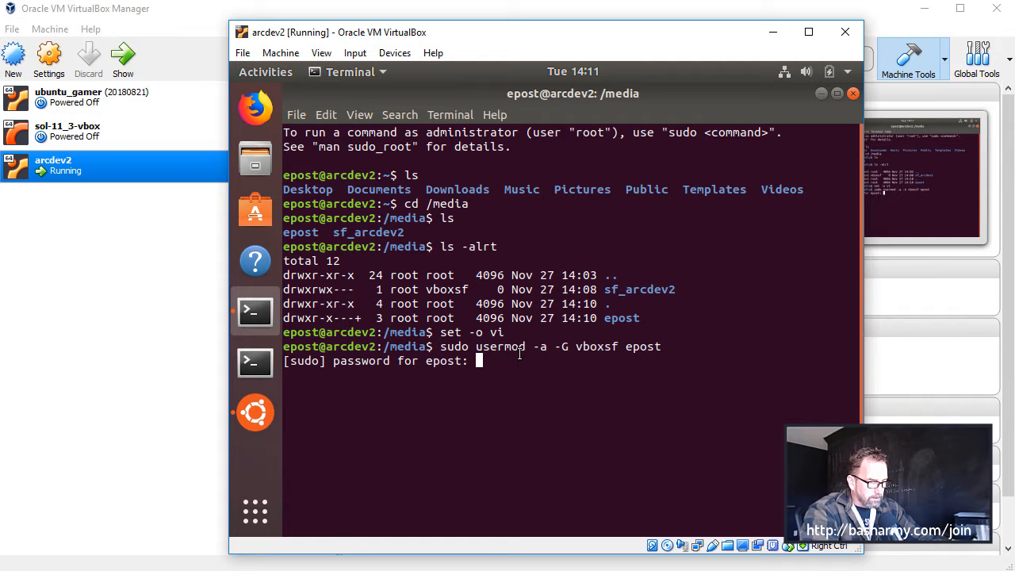
key(Return)
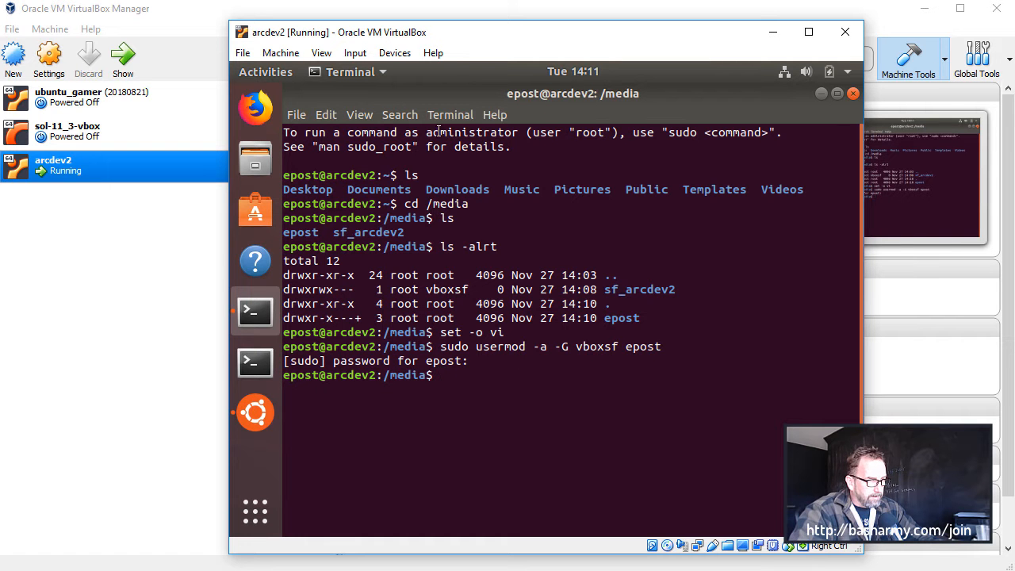
Power off the arcdev2 machine and start it again so the new group membership applies
click(273, 72)
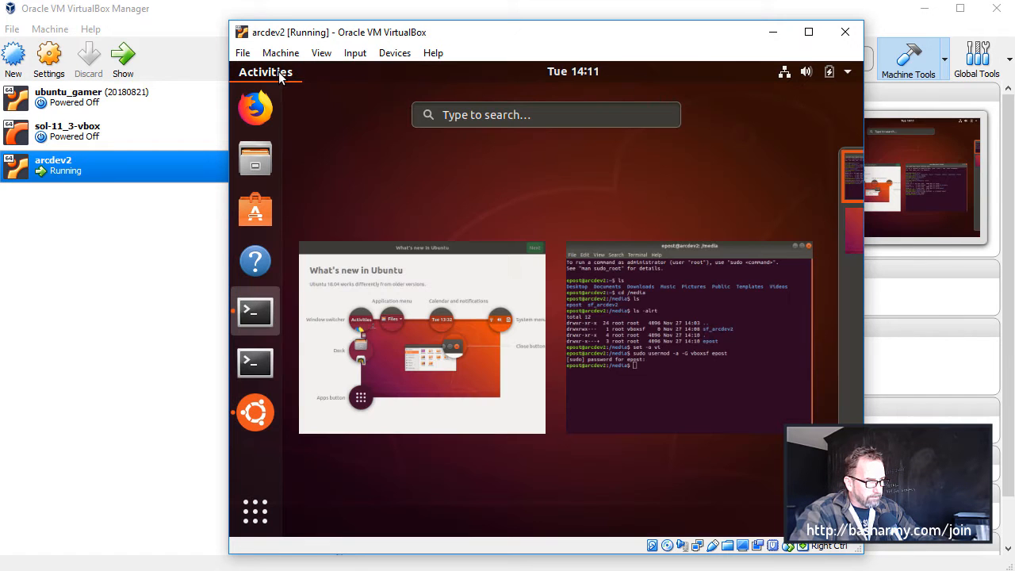
click(242, 52)
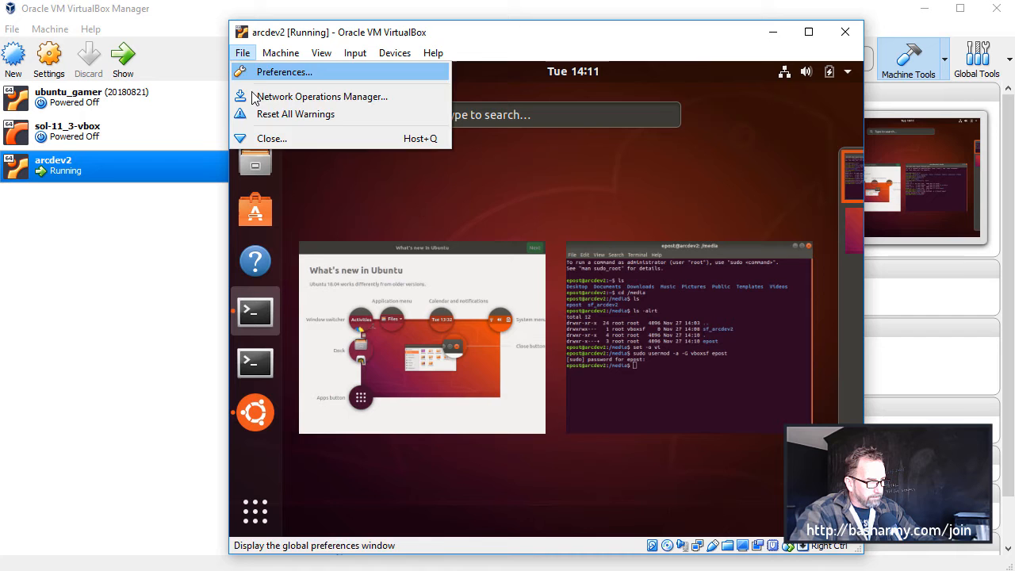
click(268, 138)
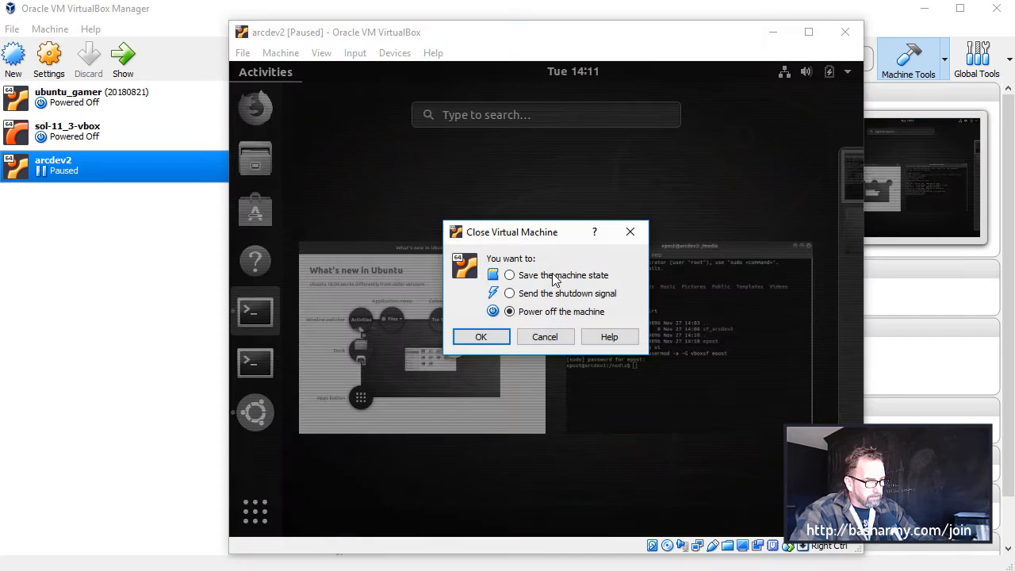
click(493, 336)
click(127, 64)
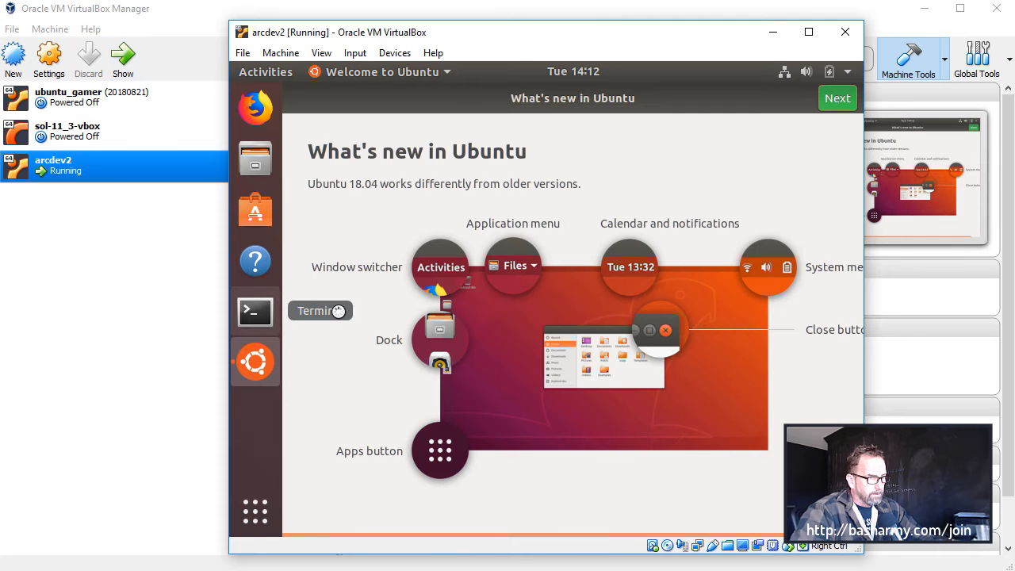
Open a terminal in the restarted Ubuntu machine, change to /media, and list its contents
click(255, 311)
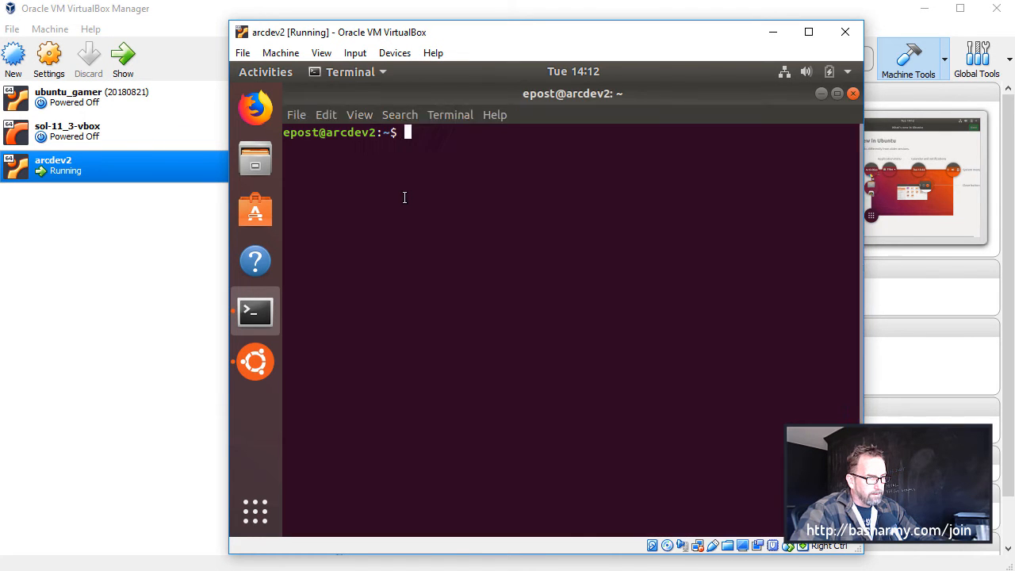
text(cd /media)
key(Return)
text(ls)
key(Return)
Change into the sf_arcdev2 shared folder and list its contents to test read access
text(cd sf_arcdev2)
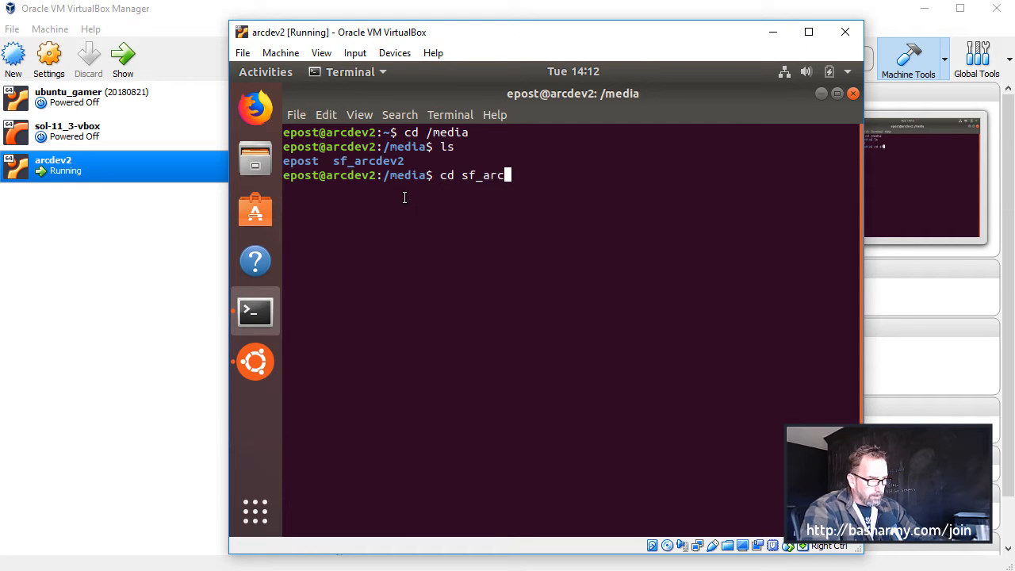
key(Return)
text(ls)
key(Return)
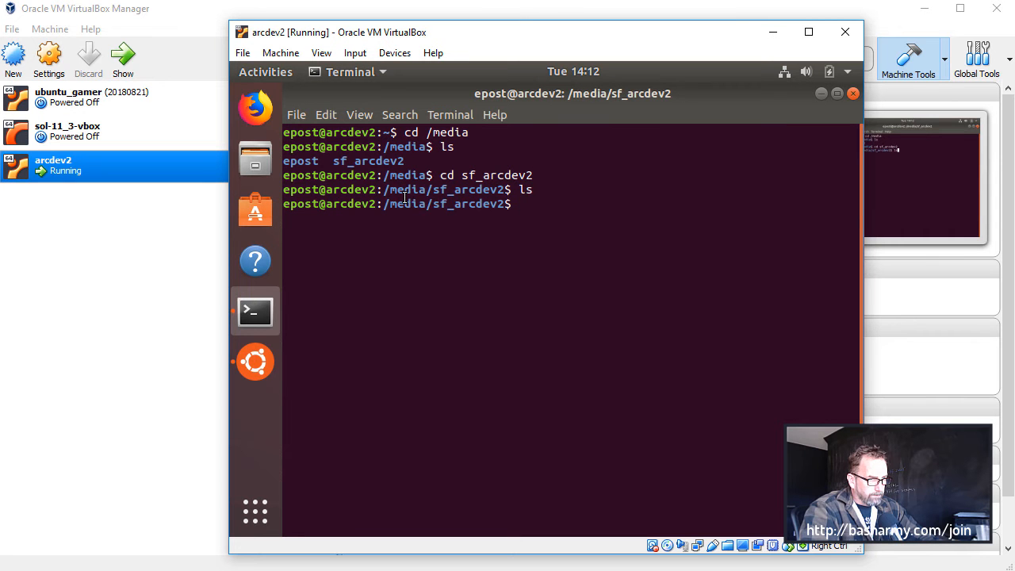
Test write access by creating and removing foo.txt in the shared folder, and list the folder with ls -alrt
text(touch foo.txt)
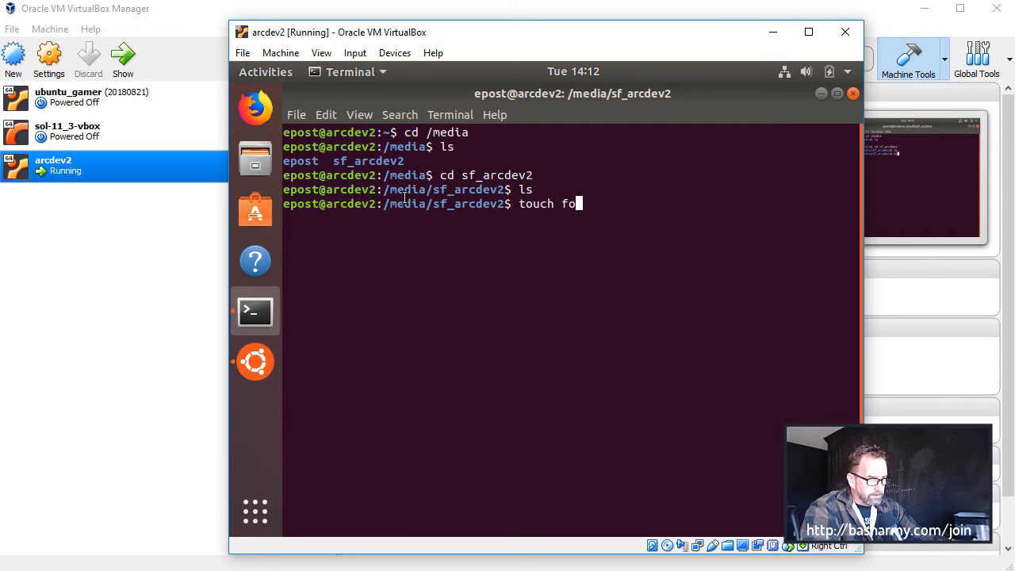
key(Return)
text(rm foo.txt)
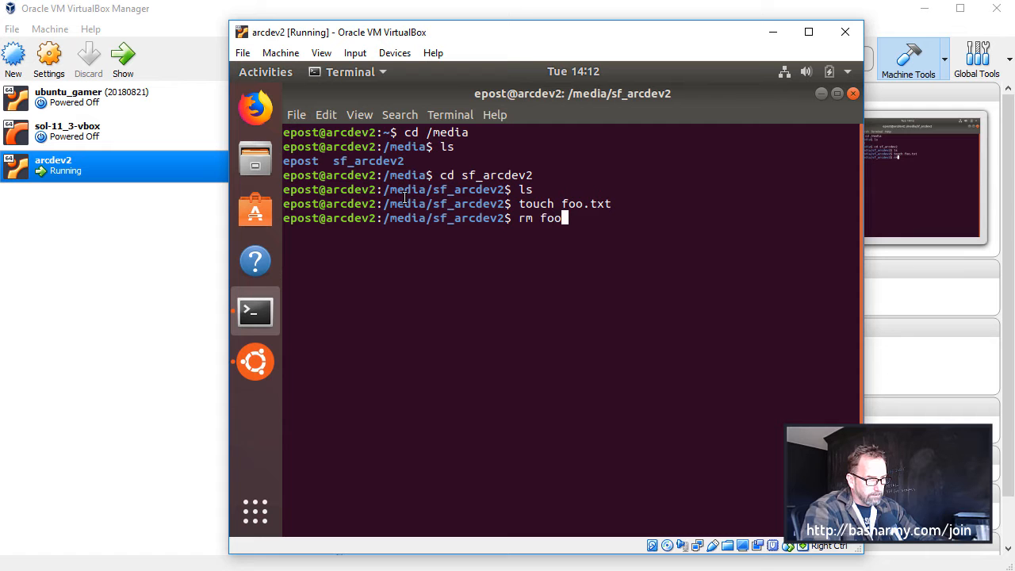
key(Return)
text(ls -alrt)
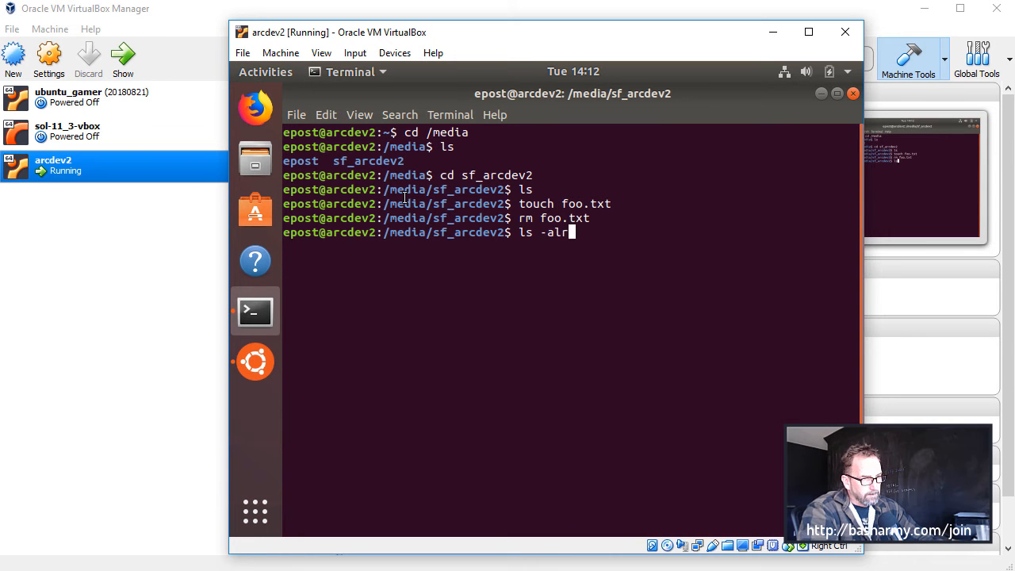
key(Return)
Return to the home directory with cd $HOME and list its contents
text(cd $HOME)
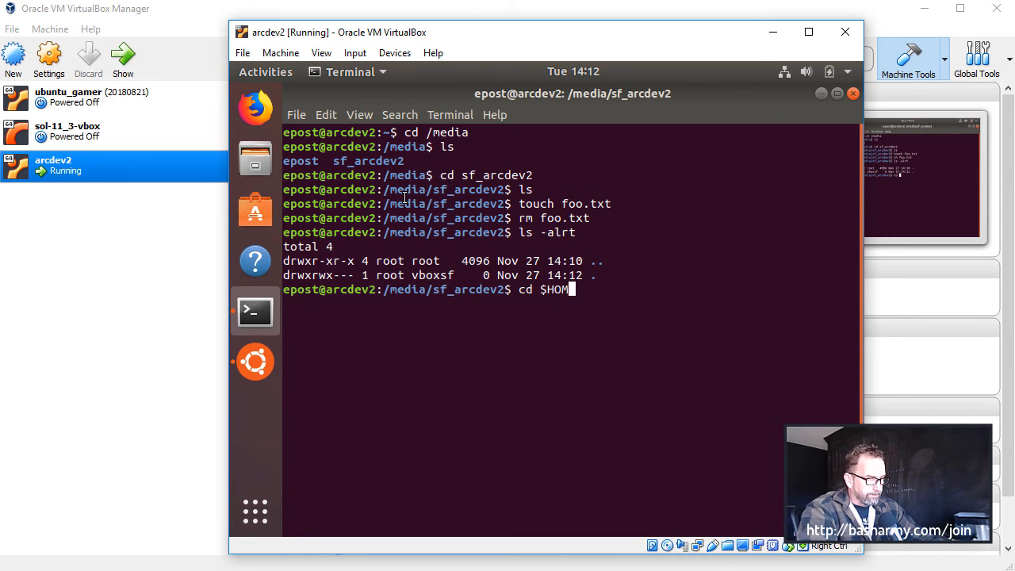
key(Return)
text(ls)
key(Return)
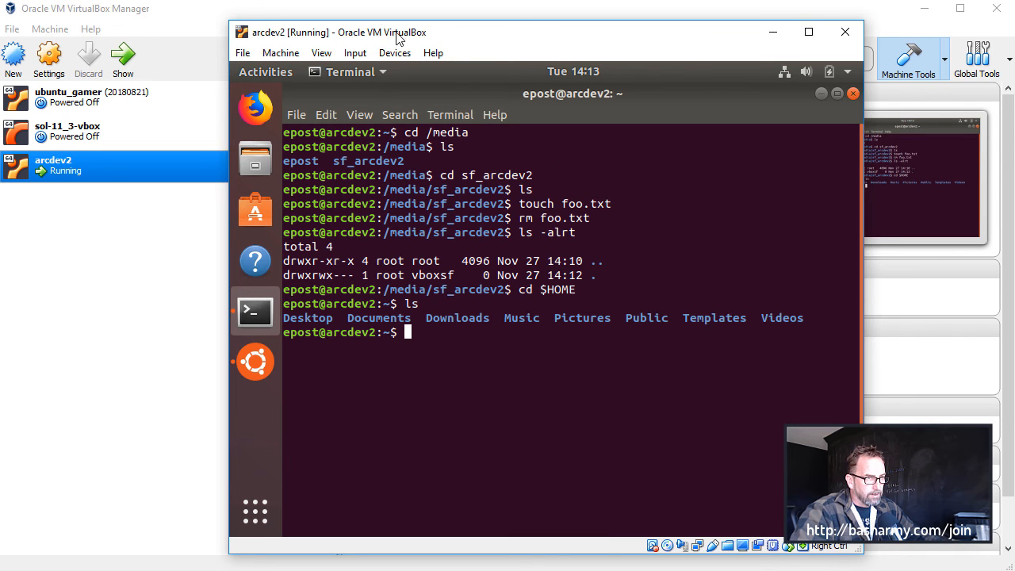
Move and enlarge the arcdev2 window to fill the host screen, and list the home directory again
drag(230, 18, 0, 0)
drag(857, 550, 1009, 568)
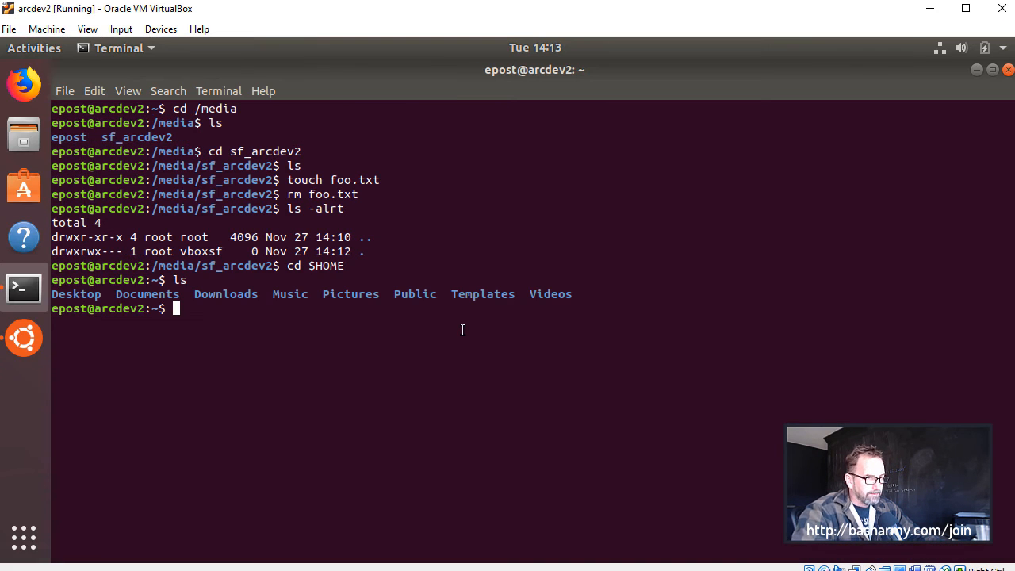
key(Return)
text(ls)
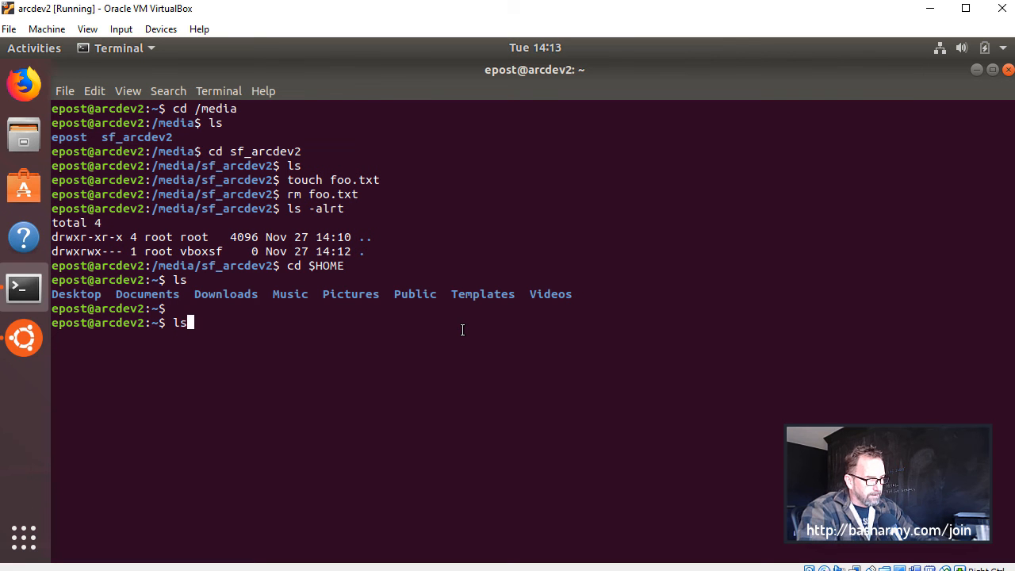
key(Return)
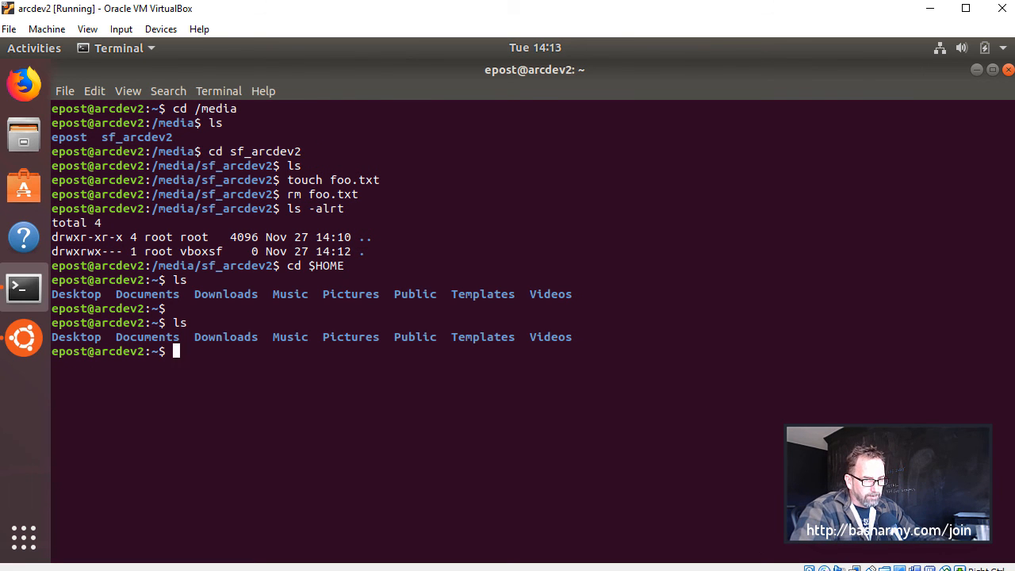